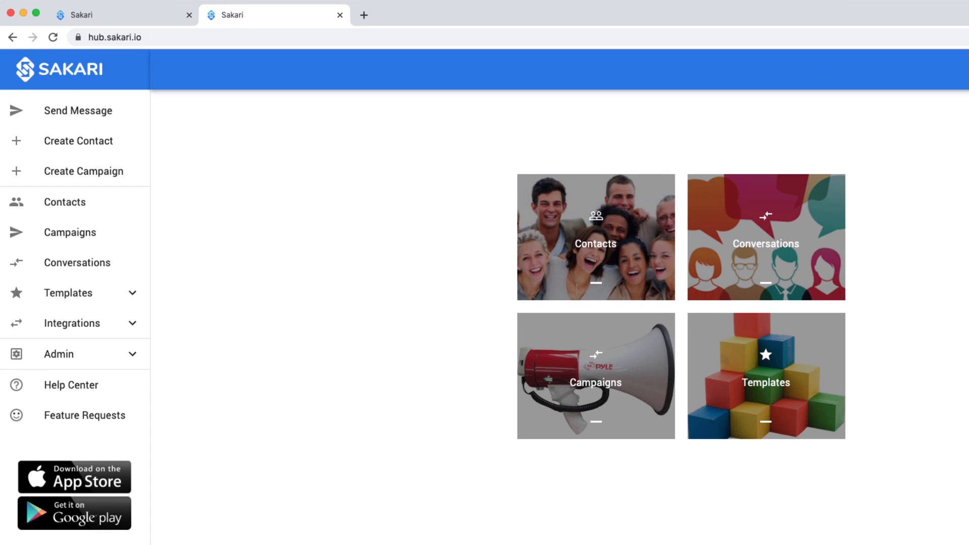
Step: Connect the HubSpot integration, choosing the Sakari account and granting Sakari SMS the requested permissions
{"action": "left_click", "coordinate": [114, 329]}
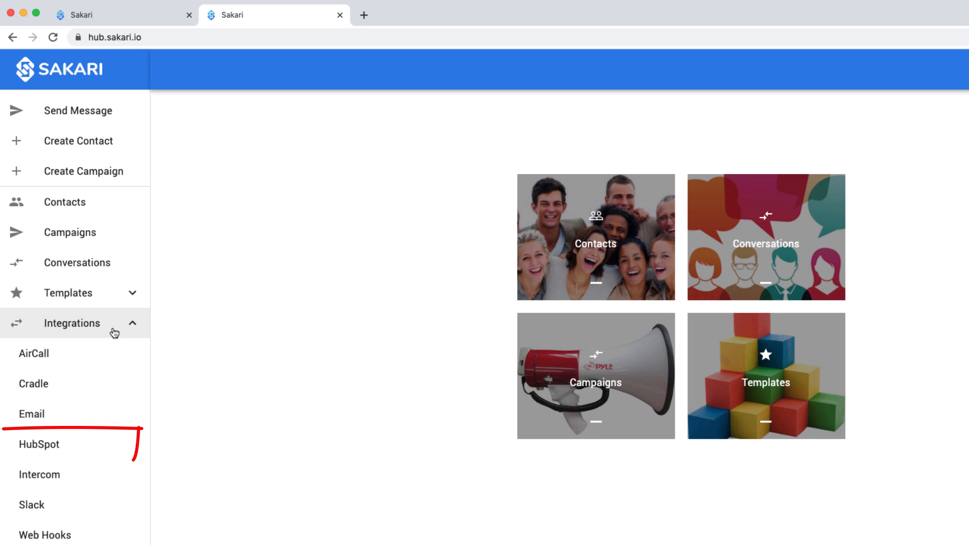
{"action": "left_click", "coordinate": [90, 448]}
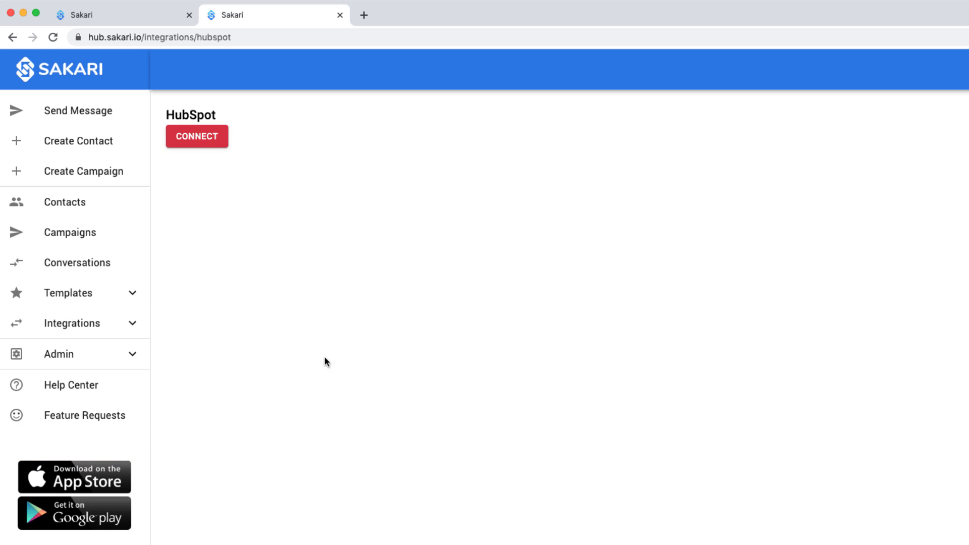
{"action": "left_click", "coordinate": [216, 141]}
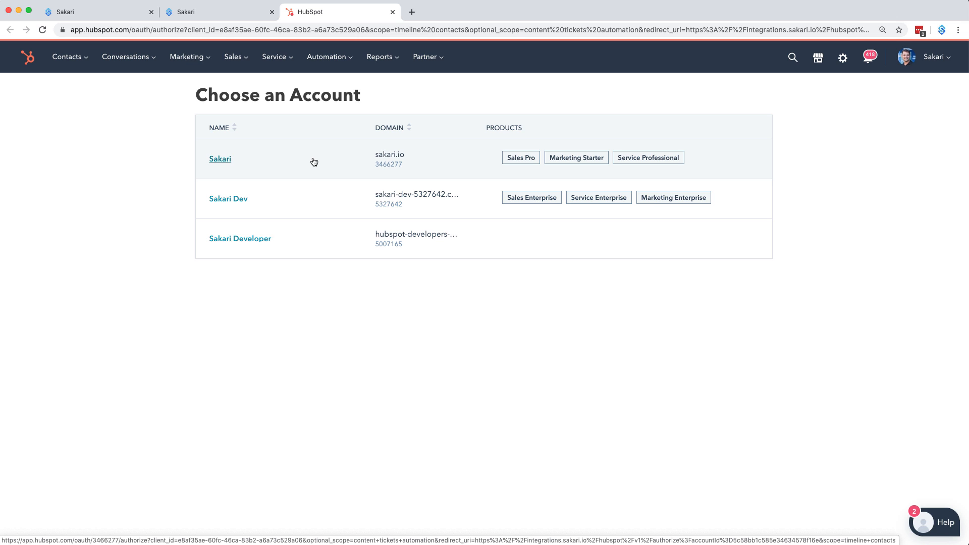
{"action": "left_click", "coordinate": [220, 159]}
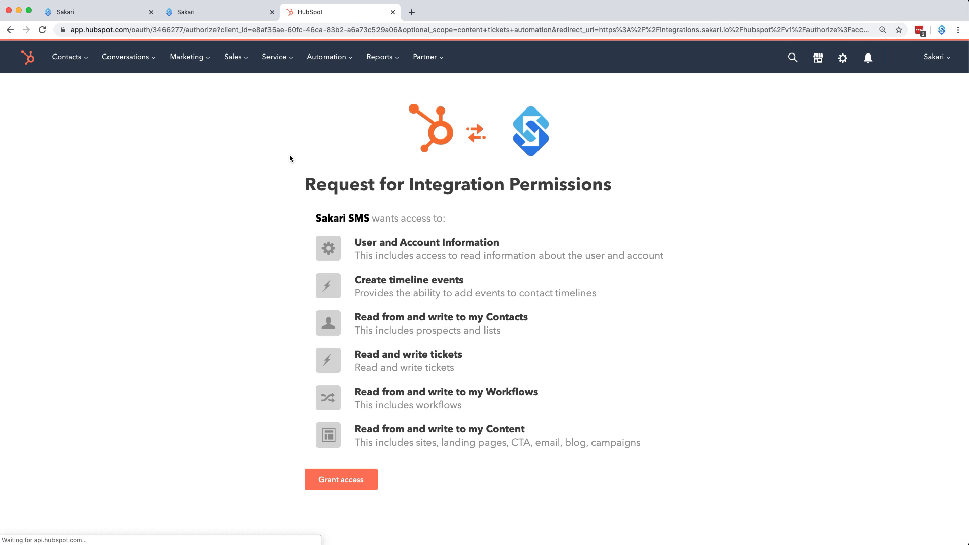
{"action": "left_click", "coordinate": [341, 481]}
{"action": "left_click", "coordinate": [355, 514]}
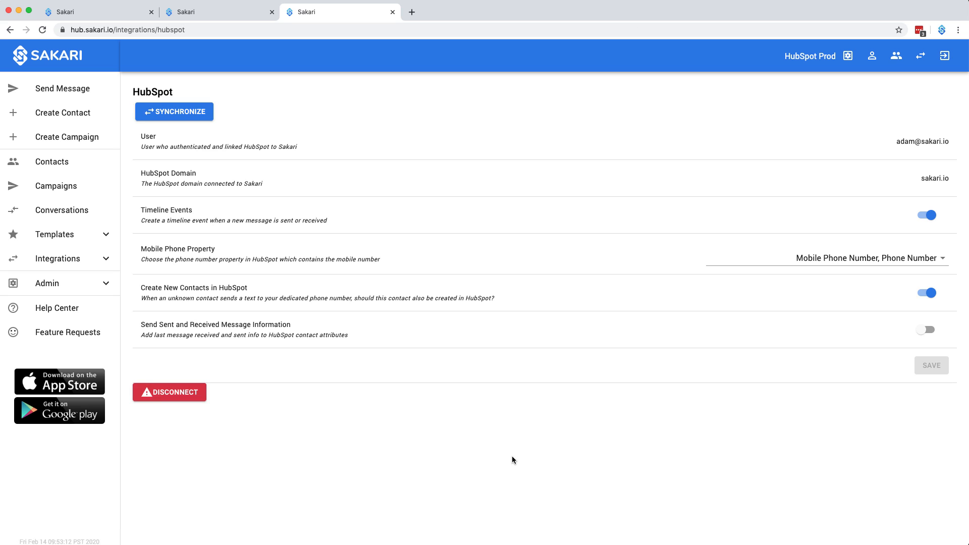
{"action": "key", "text": "super+w"}
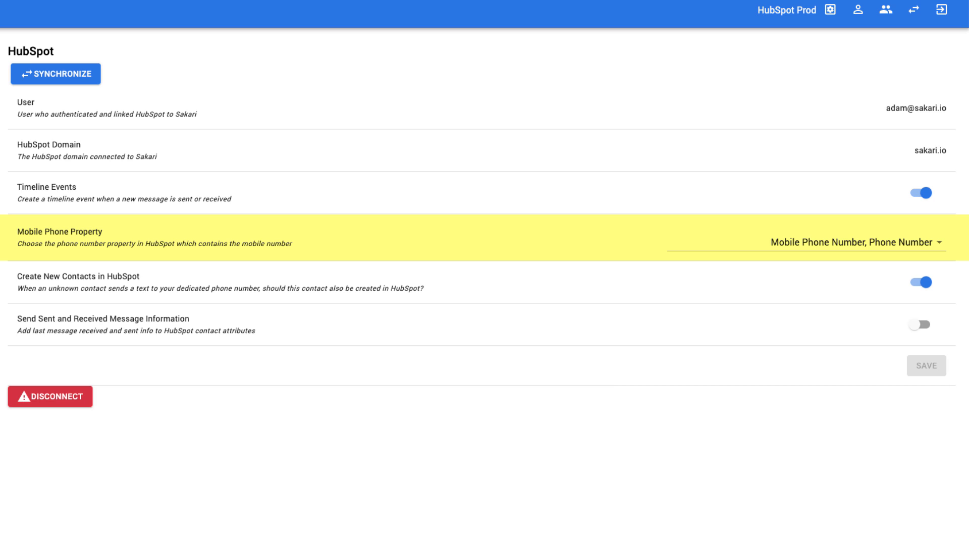
Step: Keep the mobile phone property as Mobile Phone Number, Phone Number, enable sending sent and received message information, and save the settings
{"action": "left_click", "coordinate": [905, 244]}
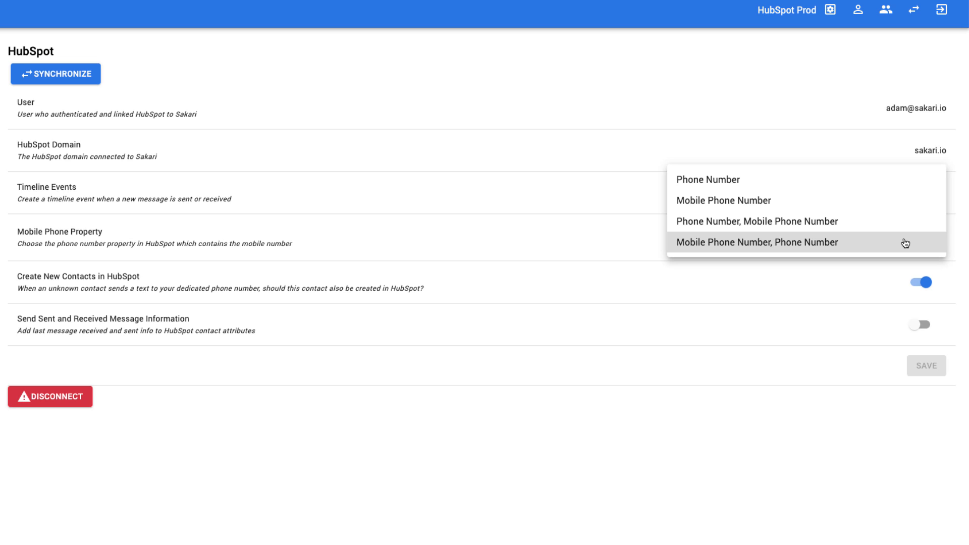
{"action": "left_click", "coordinate": [905, 244]}
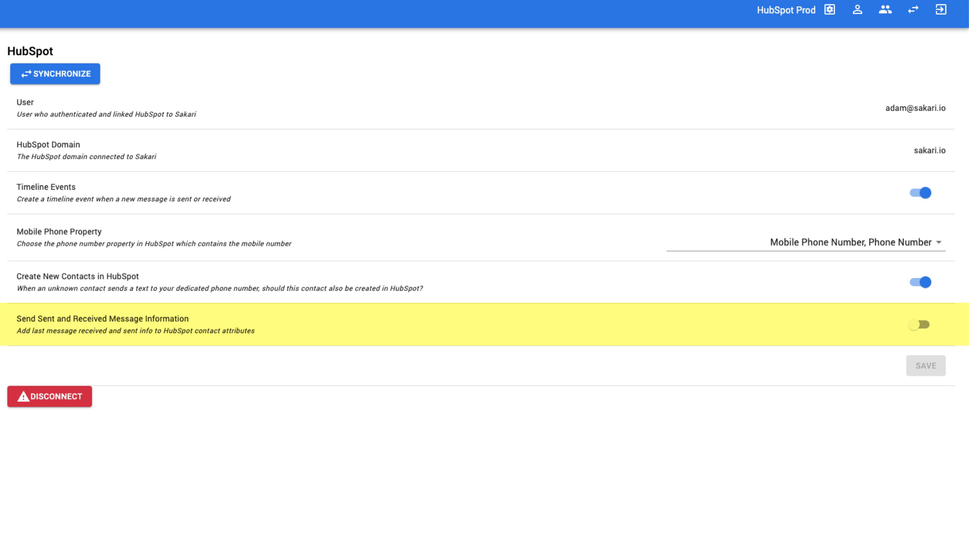
{"action": "left_click", "coordinate": [927, 331]}
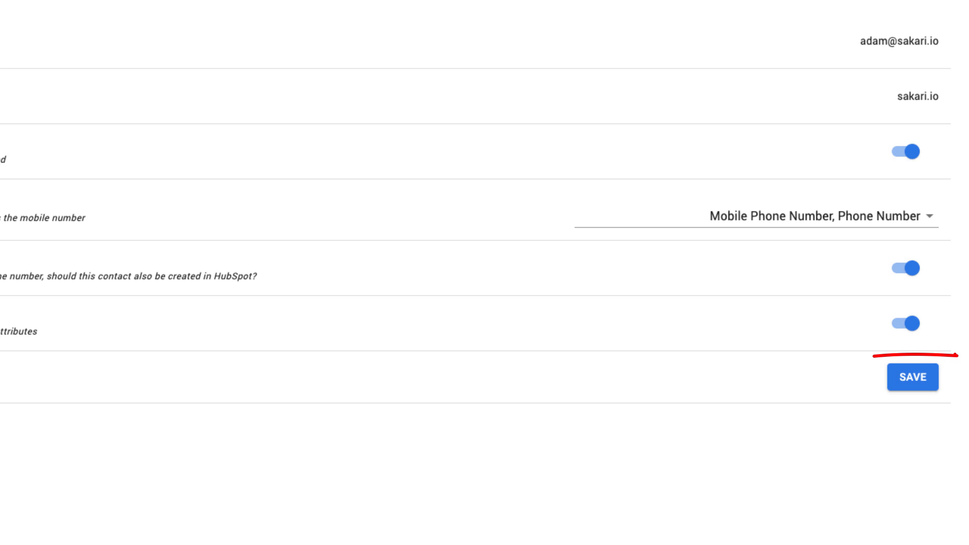
{"action": "left_click", "coordinate": [928, 387]}
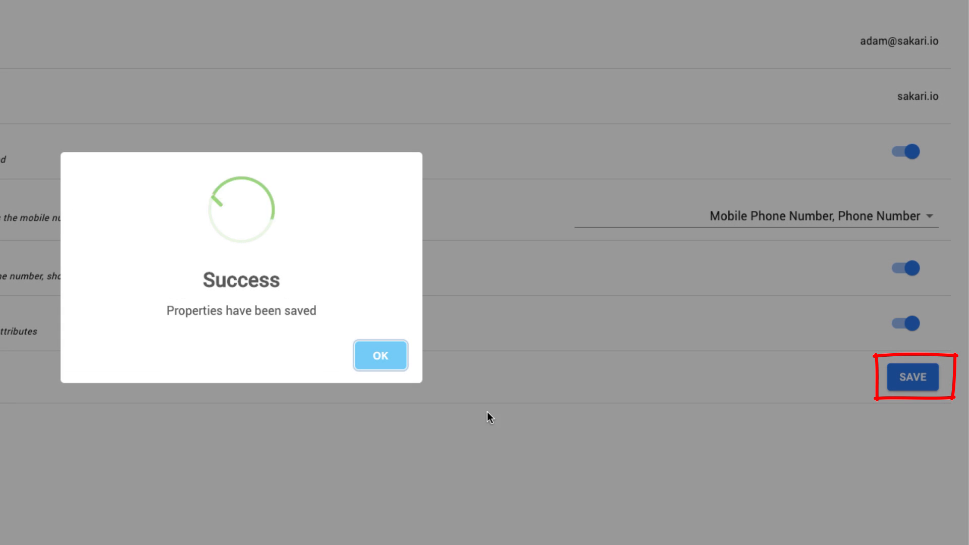
{"action": "left_click", "coordinate": [382, 357]}
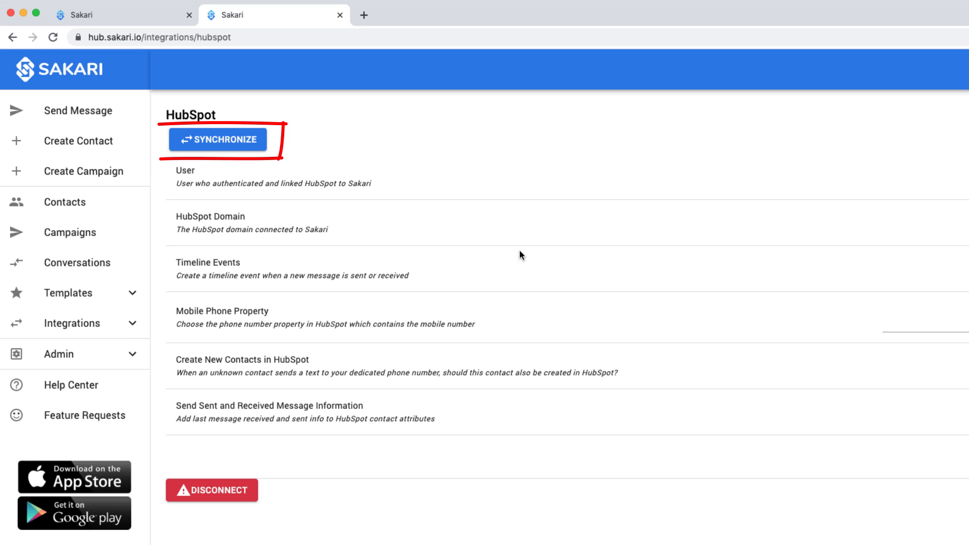
Step: Synchronize the contact data with HubSpot and confirm the synchronization
{"action": "left_click", "coordinate": [207, 140]}
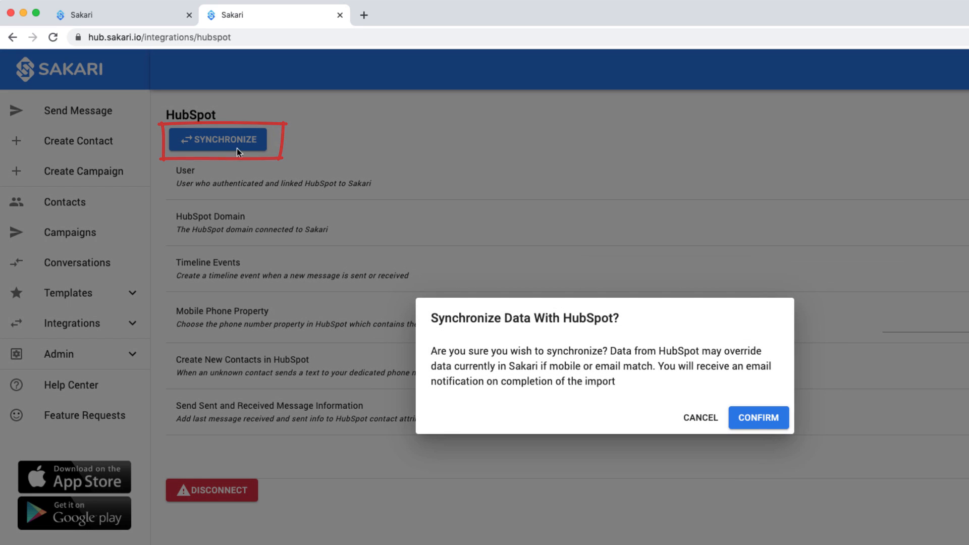
{"action": "left_click", "coordinate": [756, 426]}
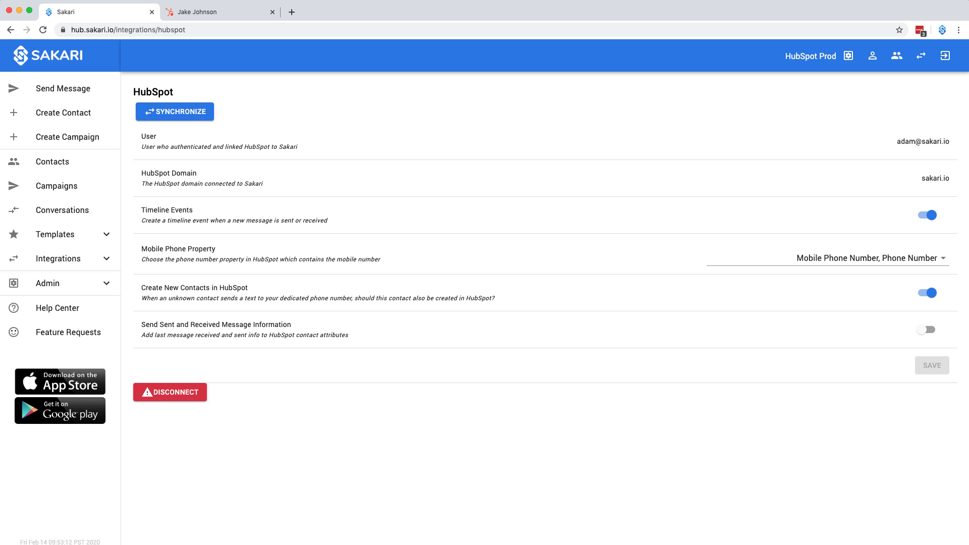
Step: Switch to the HubSpot contact record and include Sakari SMS events in its activity filter
{"action": "left_click", "coordinate": [251, 15]}
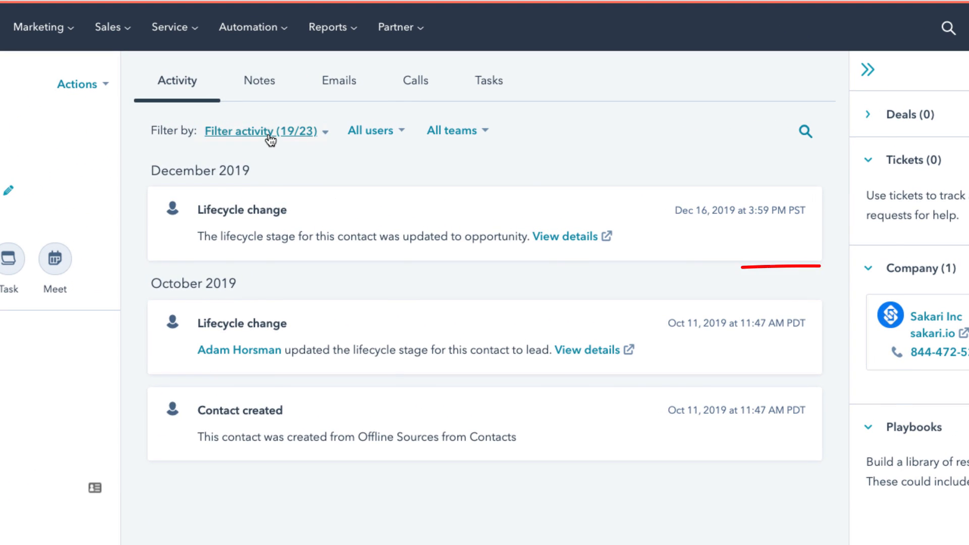
{"action": "left_click", "coordinate": [270, 140]}
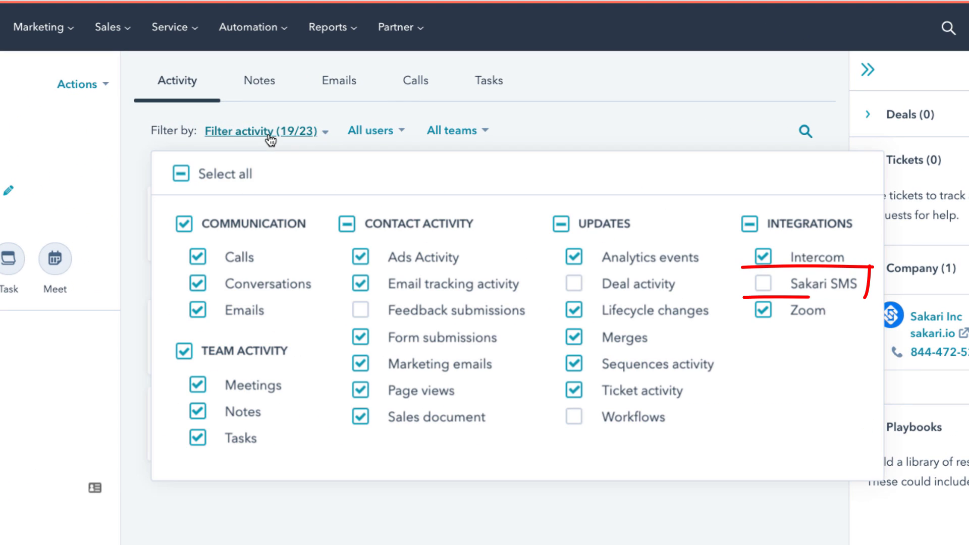
{"action": "left_click", "coordinate": [763, 284]}
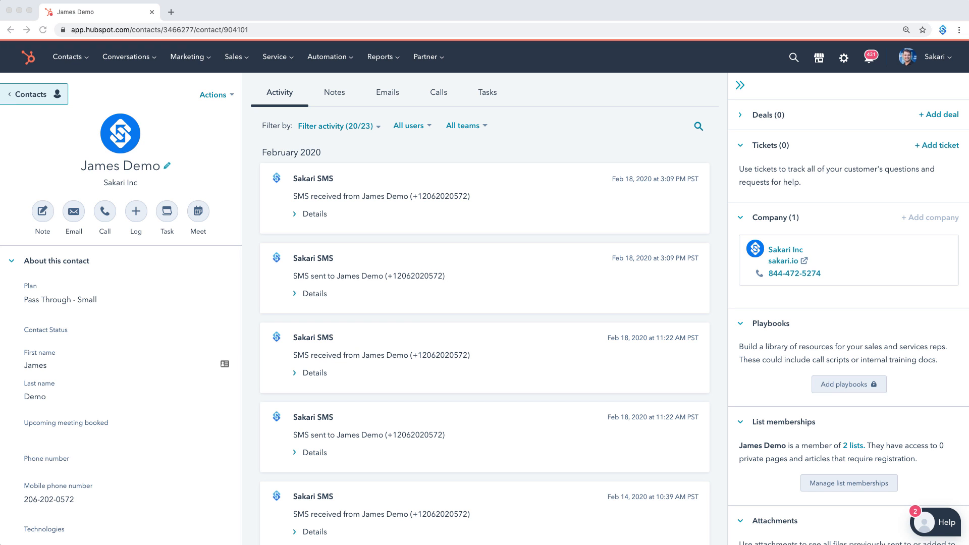
Step: Move the SMS card above Deals in the contact's sidebar and expand it
{"action": "scroll", "coordinate": [893, 277], "scroll_direction": "down", "scroll_amount": 4}
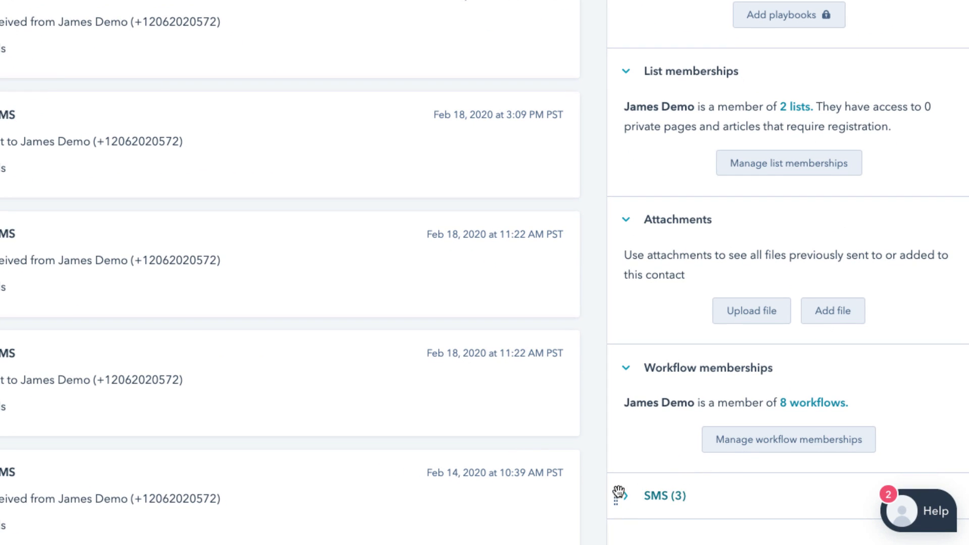
{"action": "left_click_drag", "start_coordinate": [615, 494], "coordinate": [720, 91]}
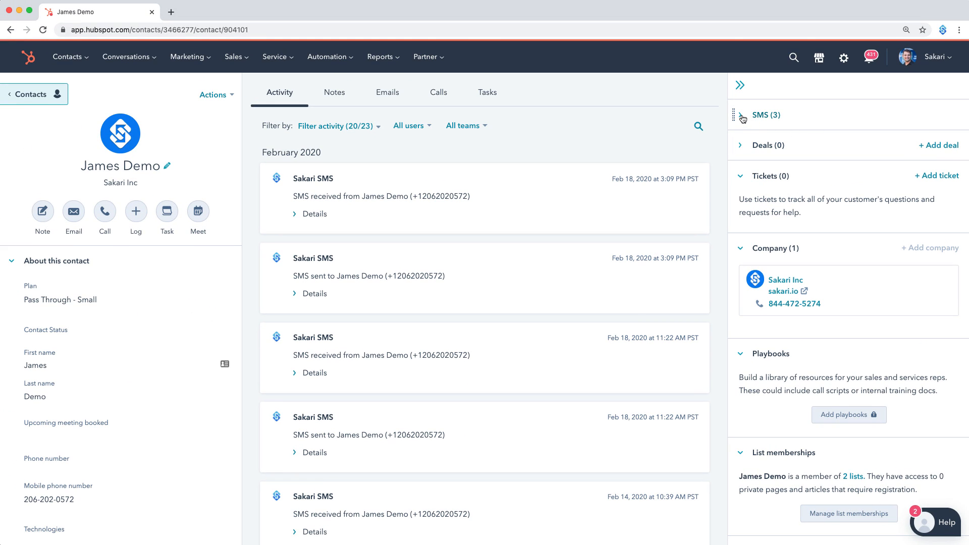
{"action": "left_click", "coordinate": [741, 115]}
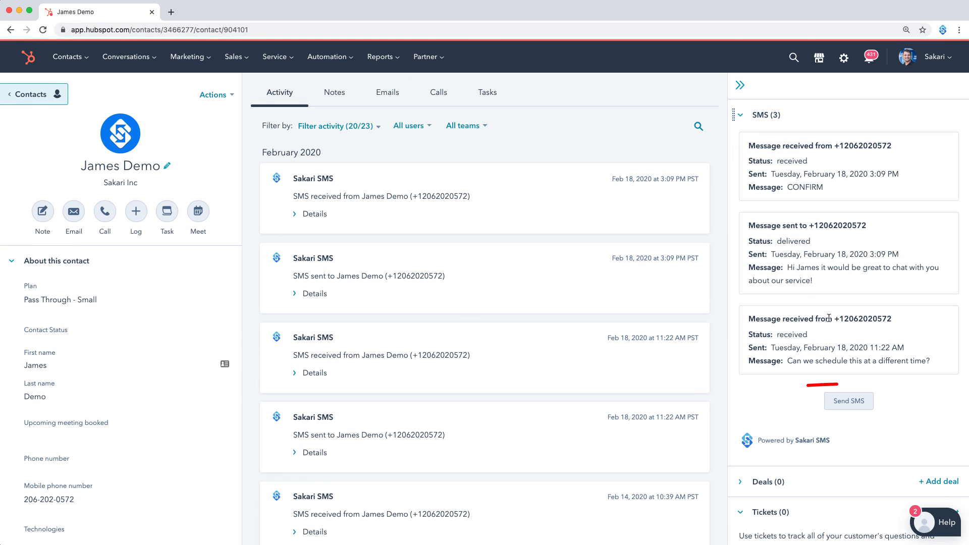
Step: Open the contact's SMS composer and view the Customer Service, UK Mobile Number and Seattle Office conversations
{"action": "left_click", "coordinate": [862, 401]}
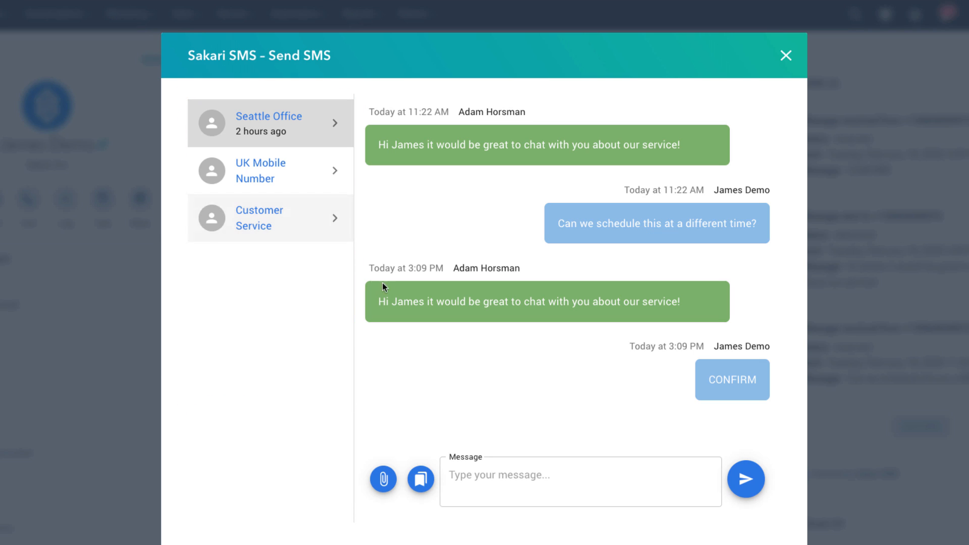
{"action": "left_click", "coordinate": [307, 233]}
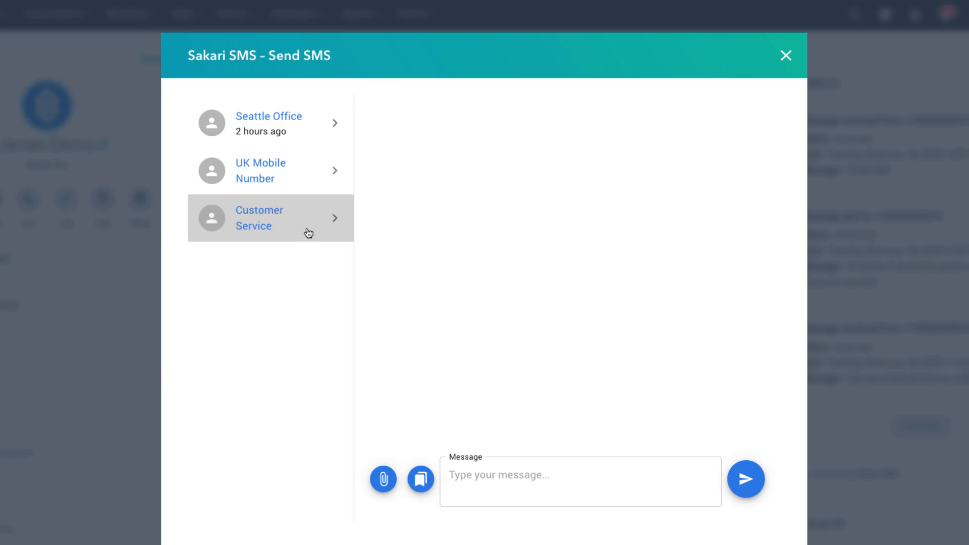
{"action": "left_click", "coordinate": [304, 181]}
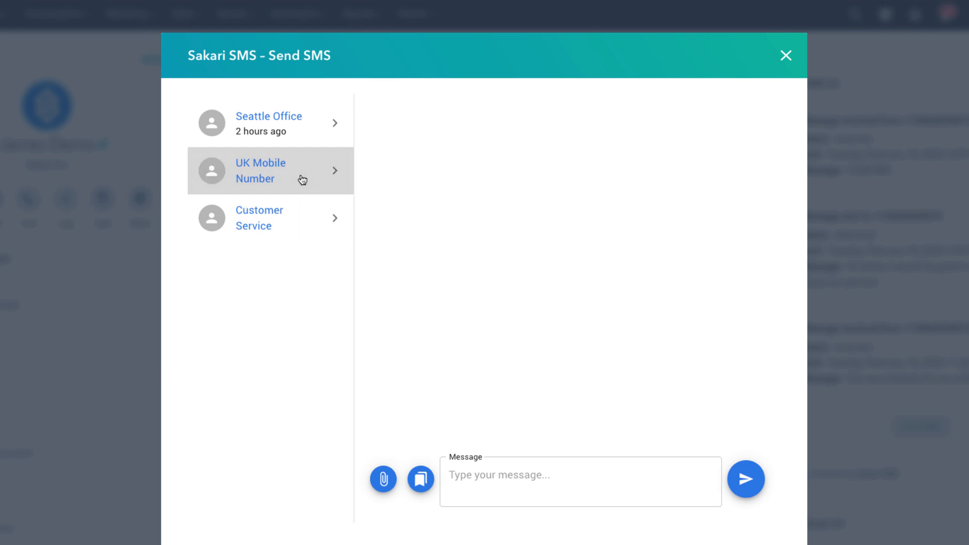
{"action": "left_click", "coordinate": [287, 136]}
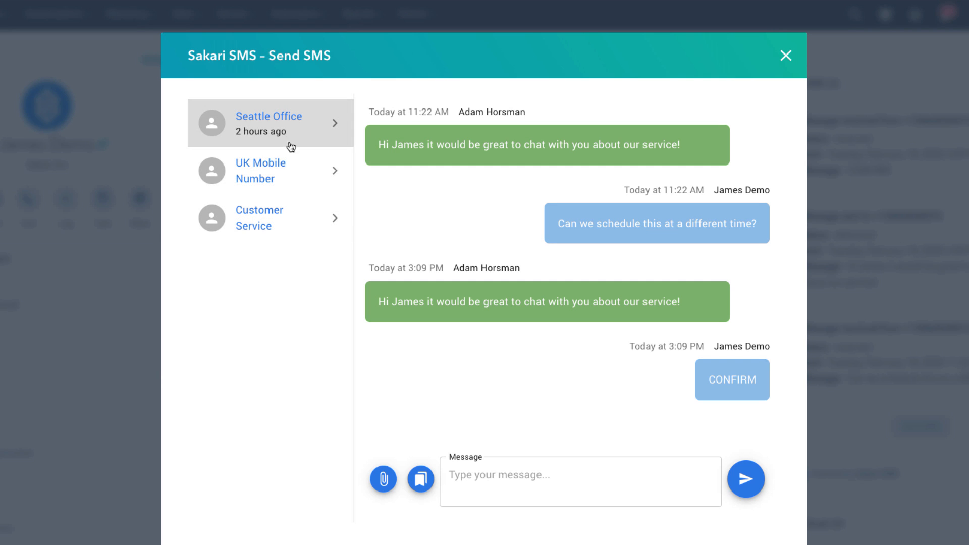
Step: Draft "This is my message!" in the Seattle Office conversation and replace it with the Intro Template #1 text
{"action": "left_click", "coordinate": [535, 486]}
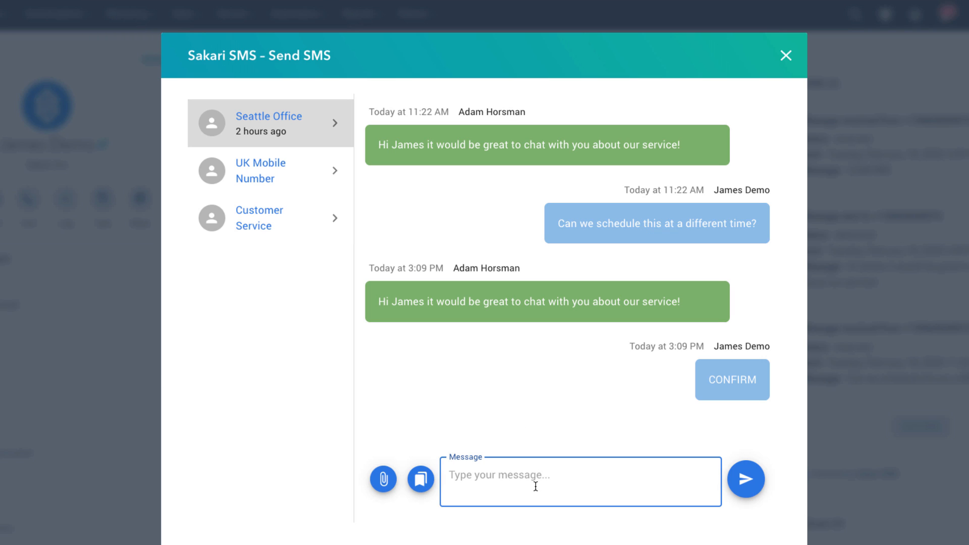
{"action": "type", "text": "This is my message!"}
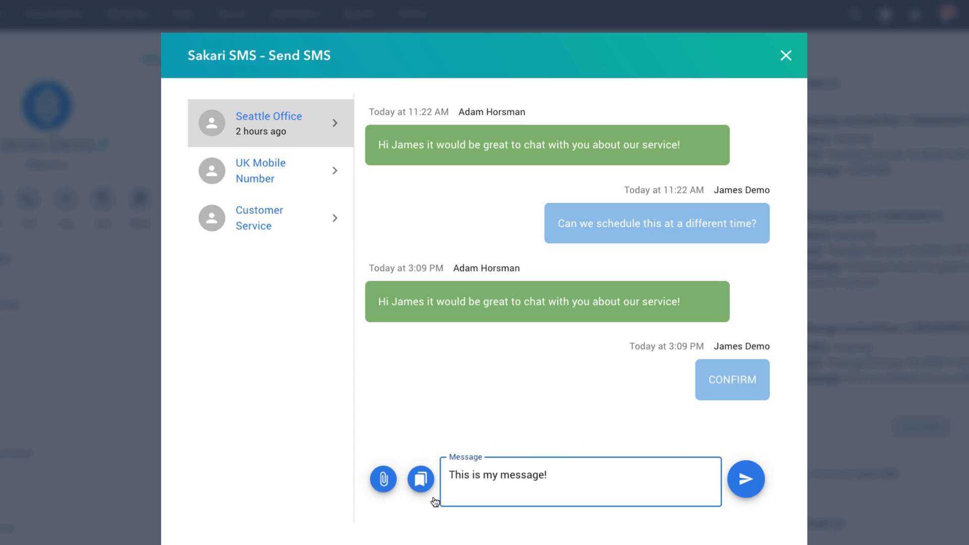
{"action": "left_click", "coordinate": [421, 479]}
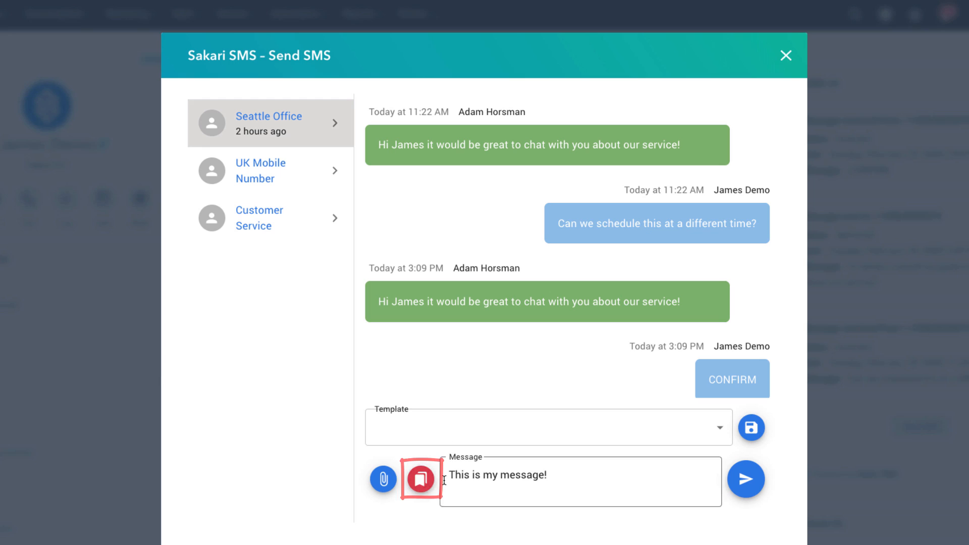
{"action": "left_click", "coordinate": [468, 438]}
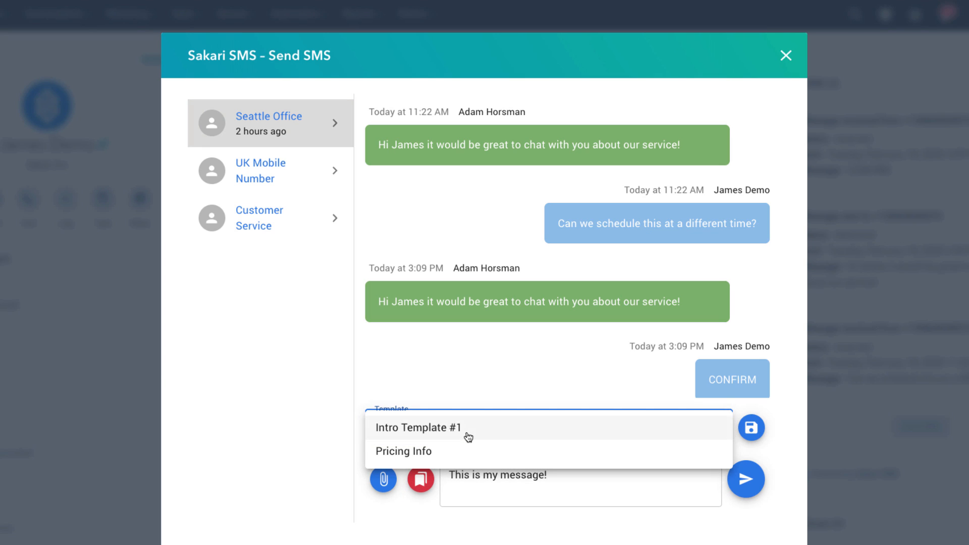
{"action": "left_click", "coordinate": [462, 428]}
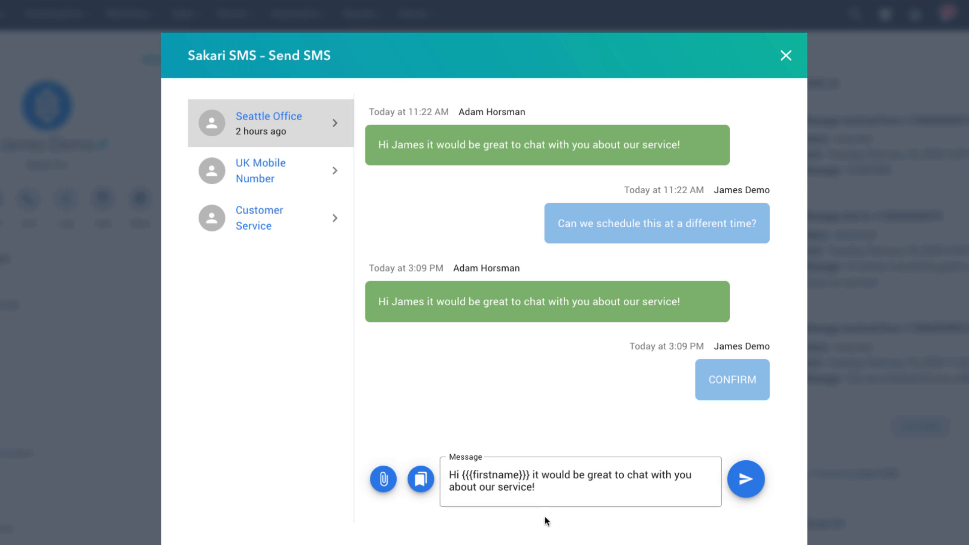
Step: View the image attachment upload, cancel it, and close the SMS composer without sending the message
{"action": "left_click", "coordinate": [384, 479]}
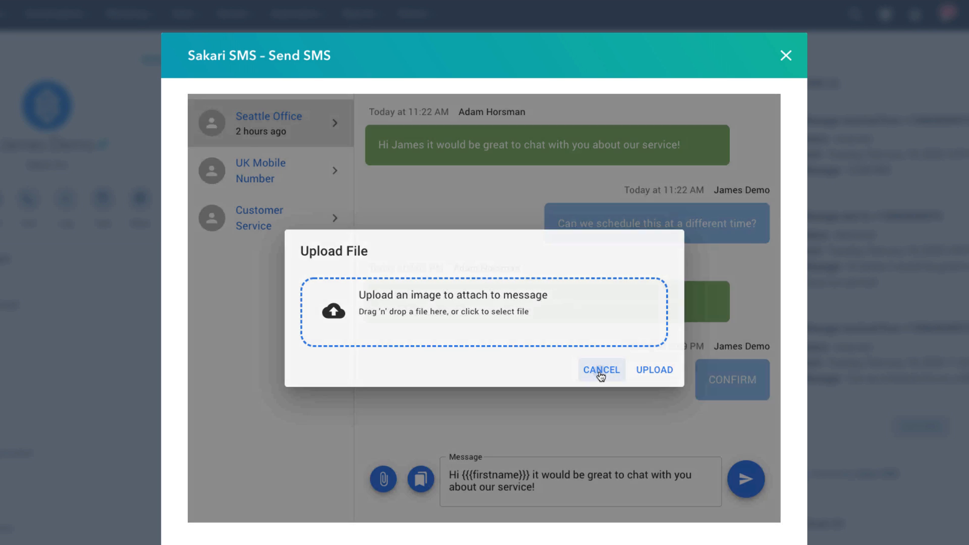
{"action": "left_click", "coordinate": [600, 371]}
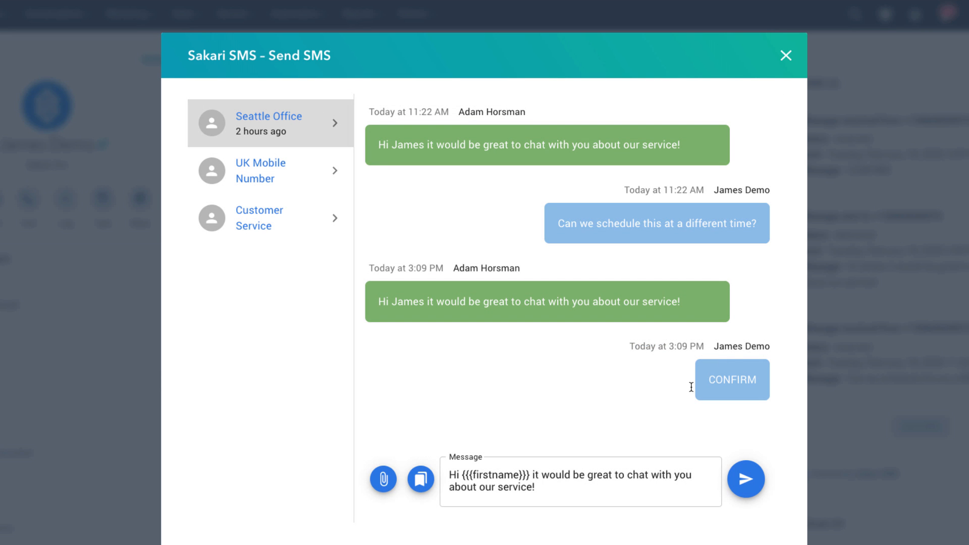
{"action": "left_click", "coordinate": [790, 58]}
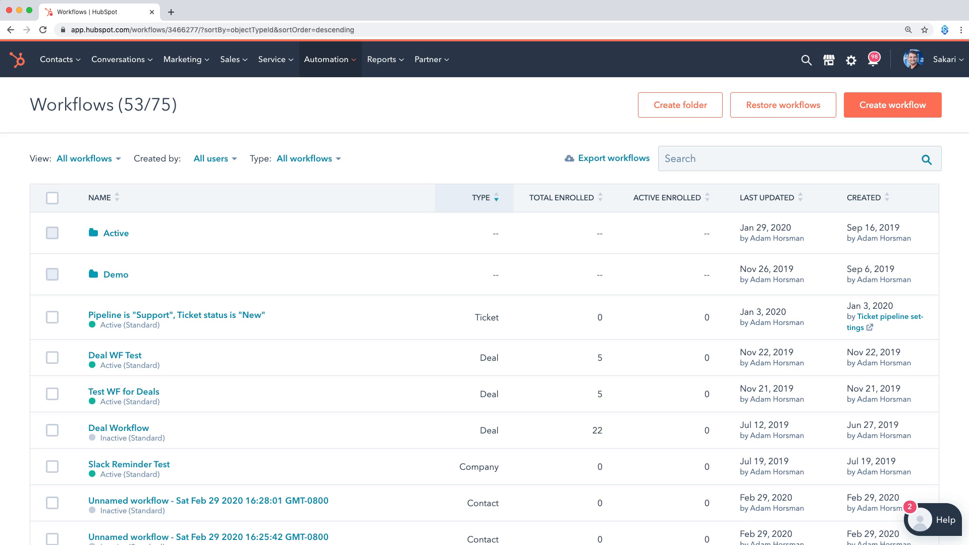
Step: Create a contact-based workflow in HubSpot that starts from scratch
{"action": "mouse_move", "coordinate": [328, 60]}
{"action": "left_click", "coordinate": [873, 120]}
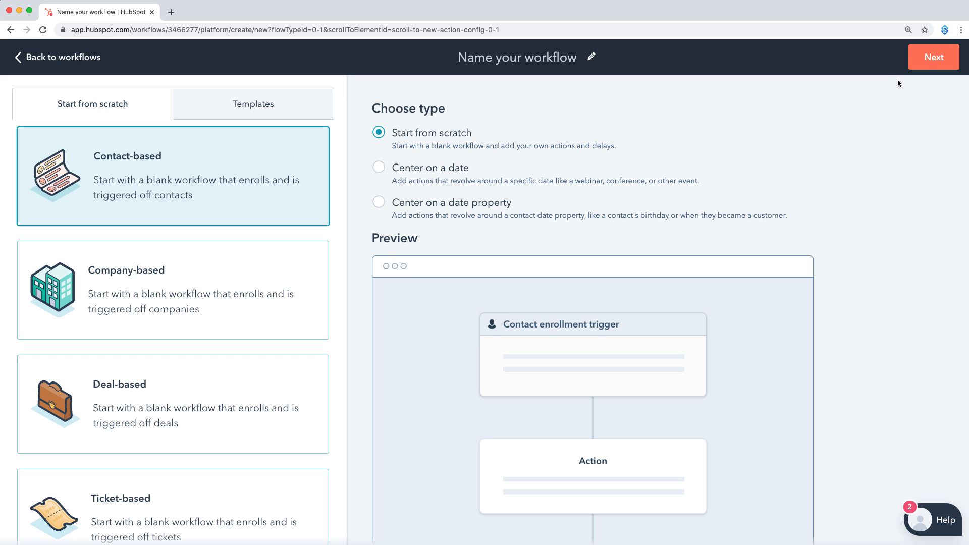
{"action": "left_click", "coordinate": [931, 63]}
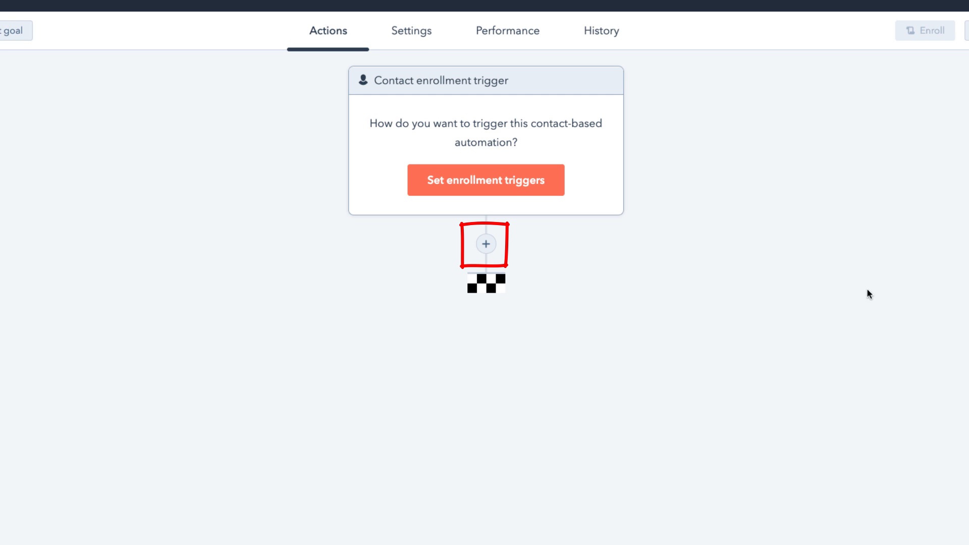
Step: Add the Sakari SMS Send SMS action directly below the workflow's enrollment trigger
{"action": "left_click", "coordinate": [486, 244]}
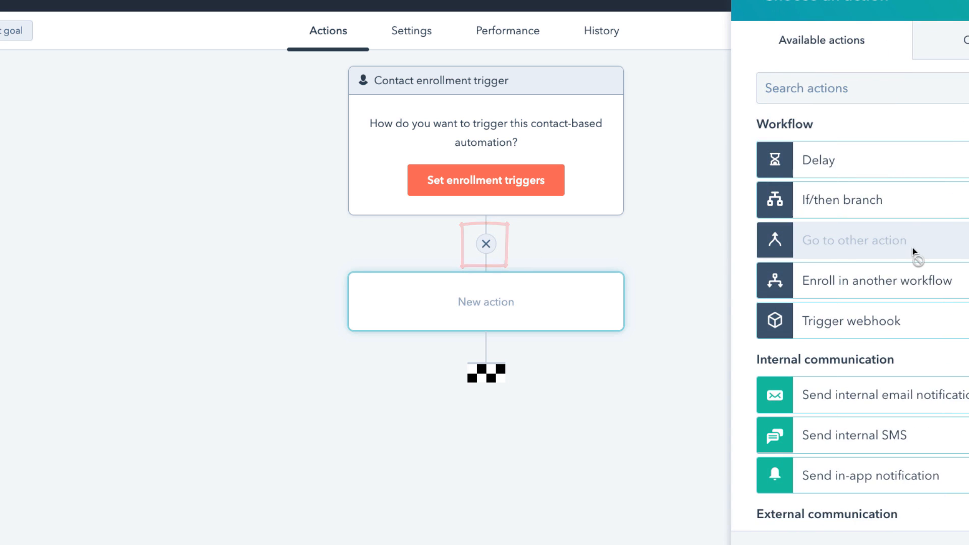
{"action": "scroll", "coordinate": [914, 252], "scroll_direction": "down", "scroll_amount": 10}
{"action": "scroll", "coordinate": [885, 253], "scroll_direction": "down", "scroll_amount": 3}
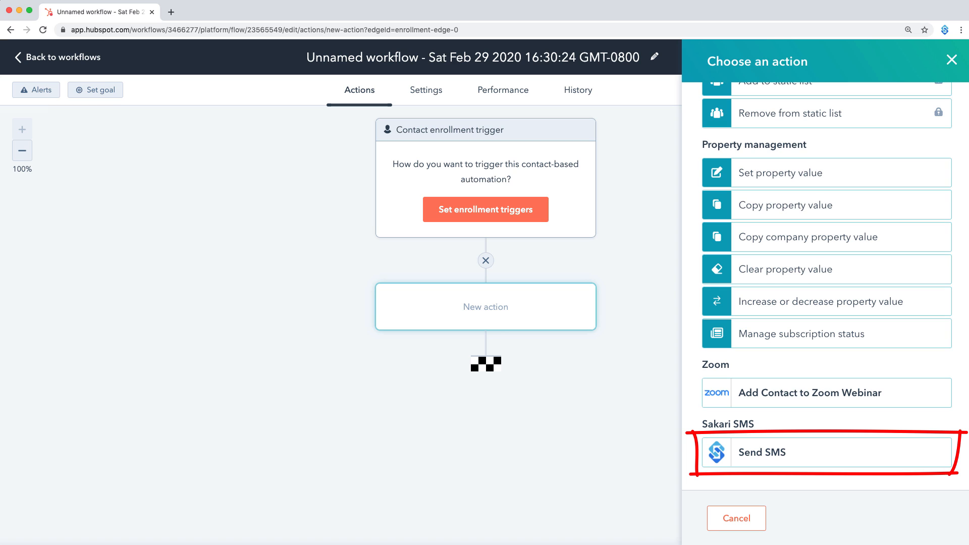
{"action": "left_click", "coordinate": [899, 456]}
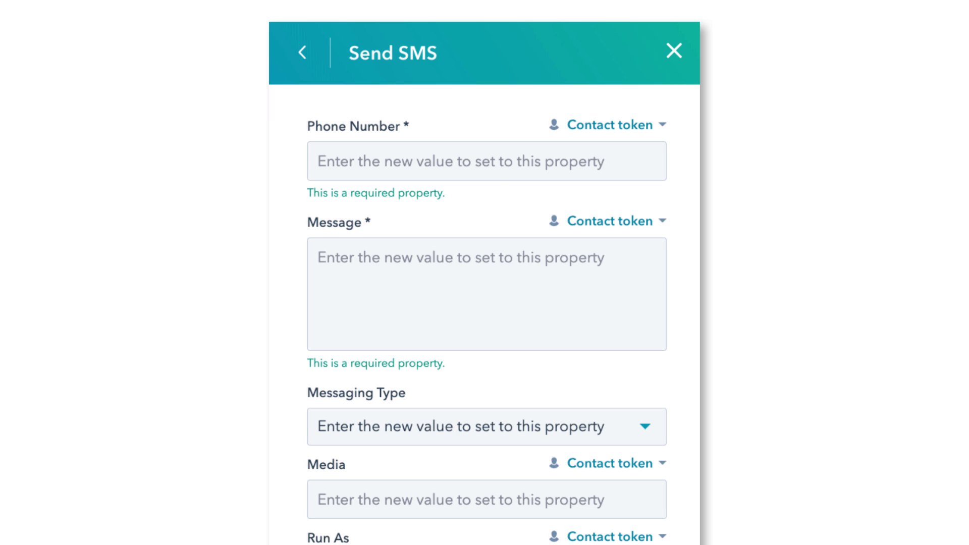
Step: Fill the Phone Number field with the Mobile phone number and Phone number contact tokens, separated by a comma
{"action": "left_click", "coordinate": [488, 162]}
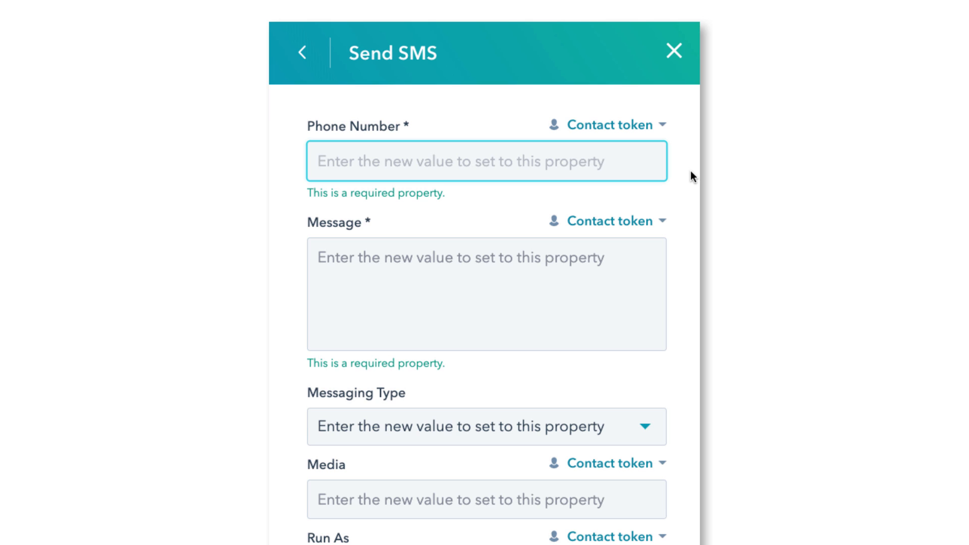
{"action": "left_click", "coordinate": [629, 132]}
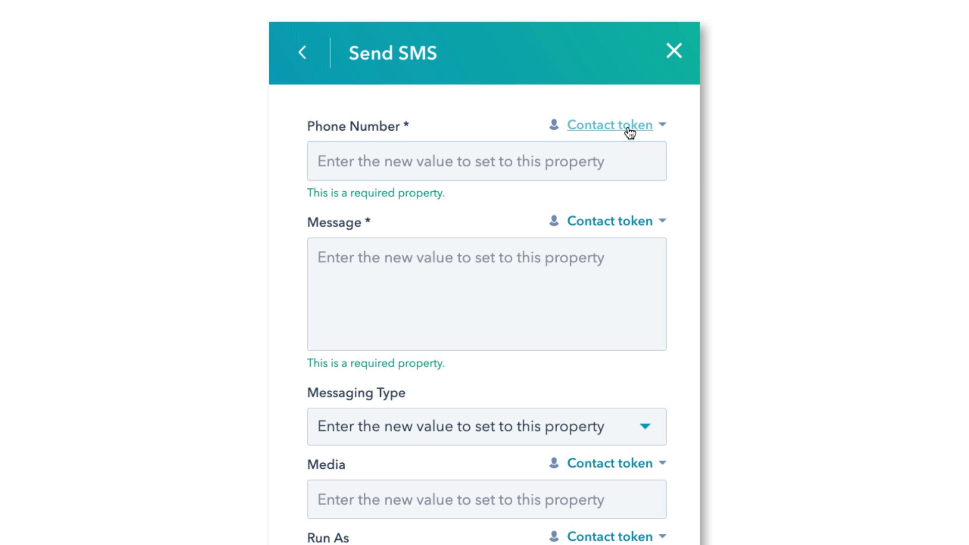
{"action": "type", "text": "mobi"}
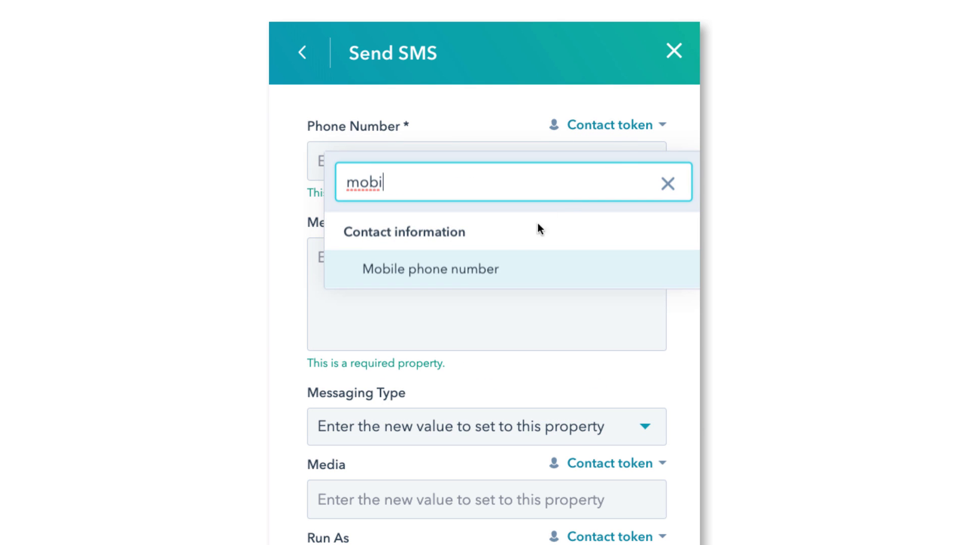
{"action": "left_click", "coordinate": [509, 269]}
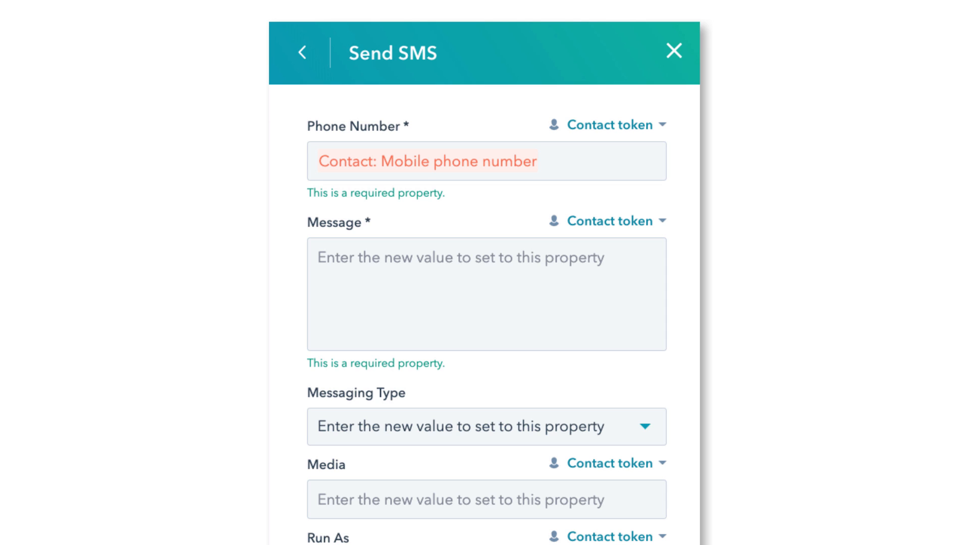
{"action": "type", "text": ","}
{"action": "left_click", "coordinate": [593, 128]}
{"action": "type", "text": "phone"}
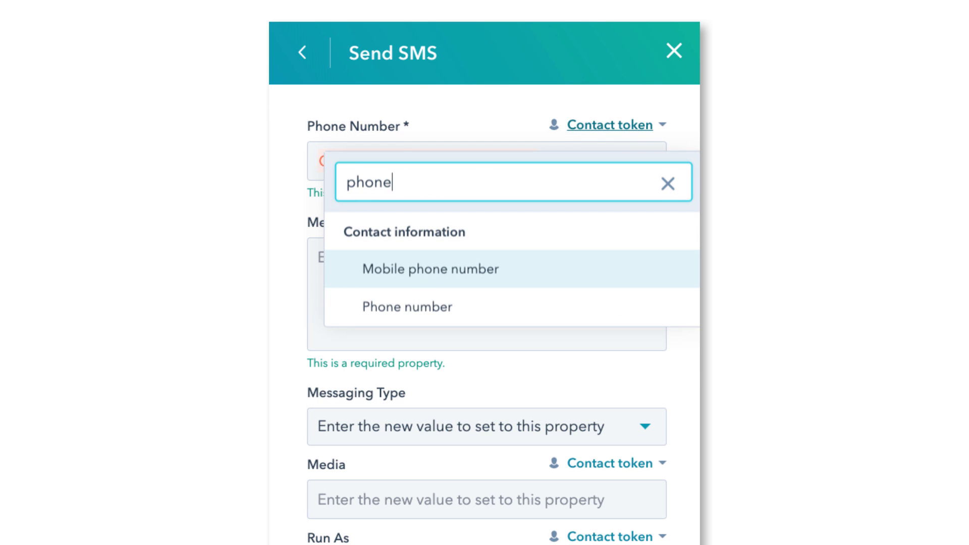
{"action": "left_click", "coordinate": [447, 308]}
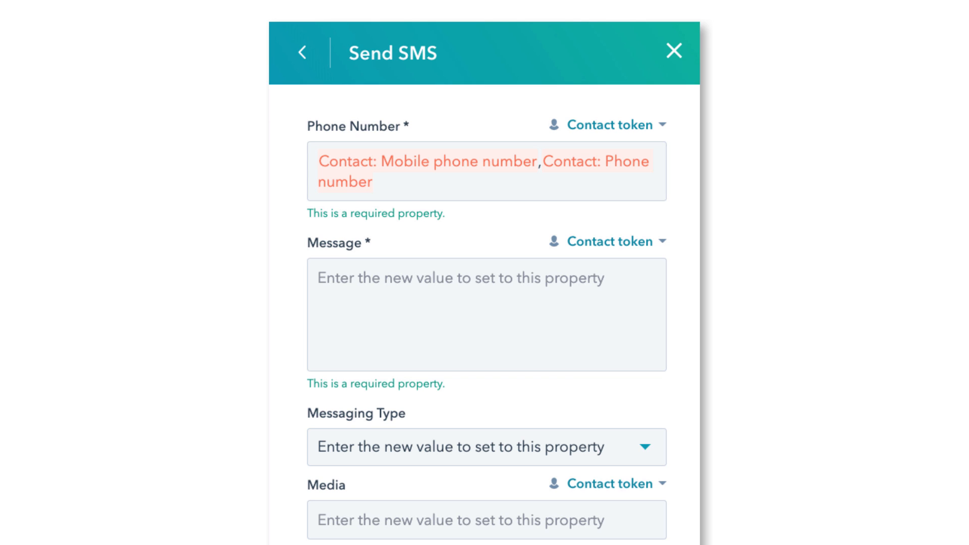
{"action": "left_click", "coordinate": [528, 297]}
{"action": "type", "text": "H"}
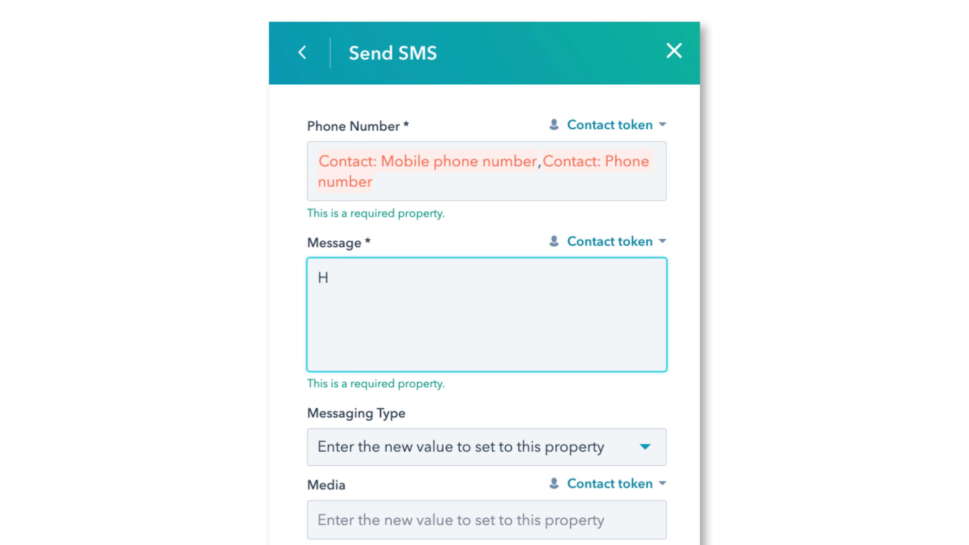
{"action": "type", "text": "i"}
{"action": "left_click", "coordinate": [608, 243]}
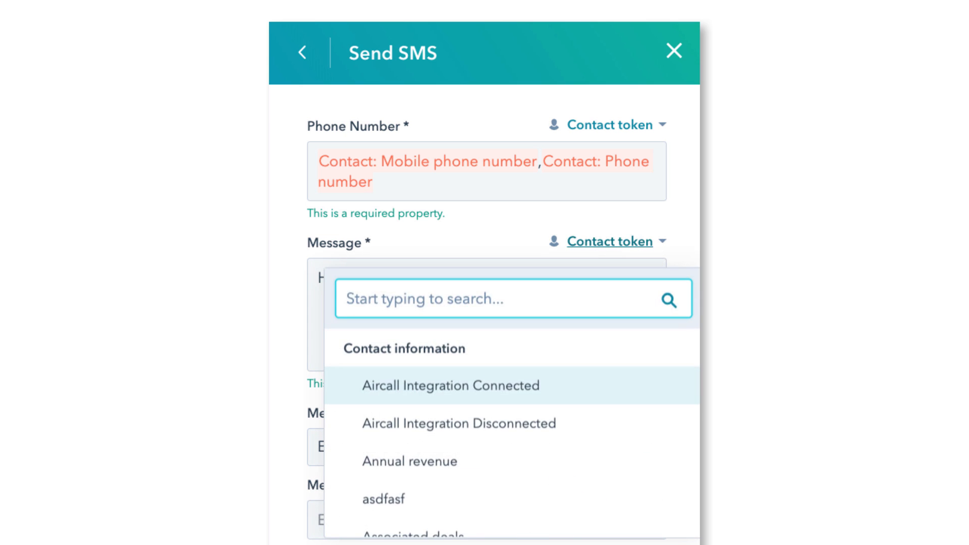
{"action": "type", "text": "first"}
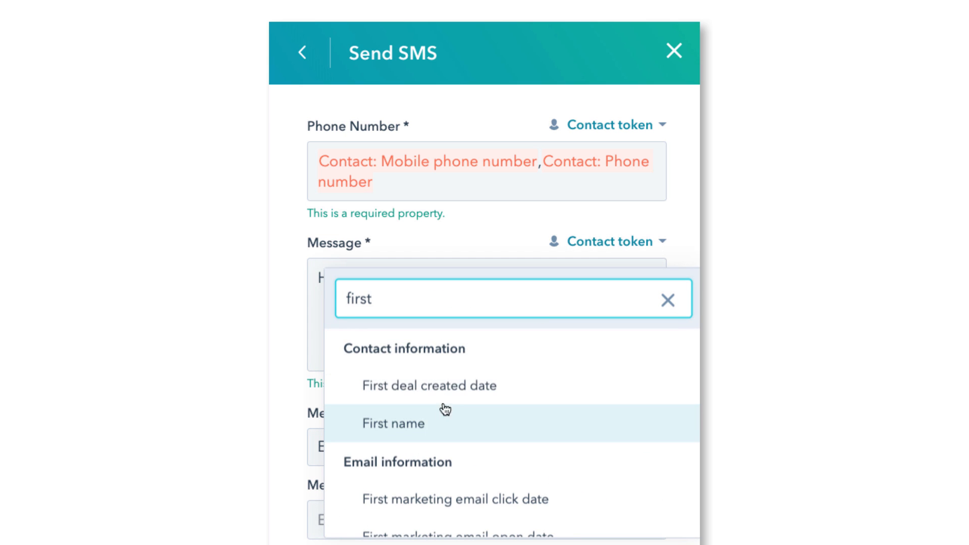
{"action": "left_click", "coordinate": [425, 425]}
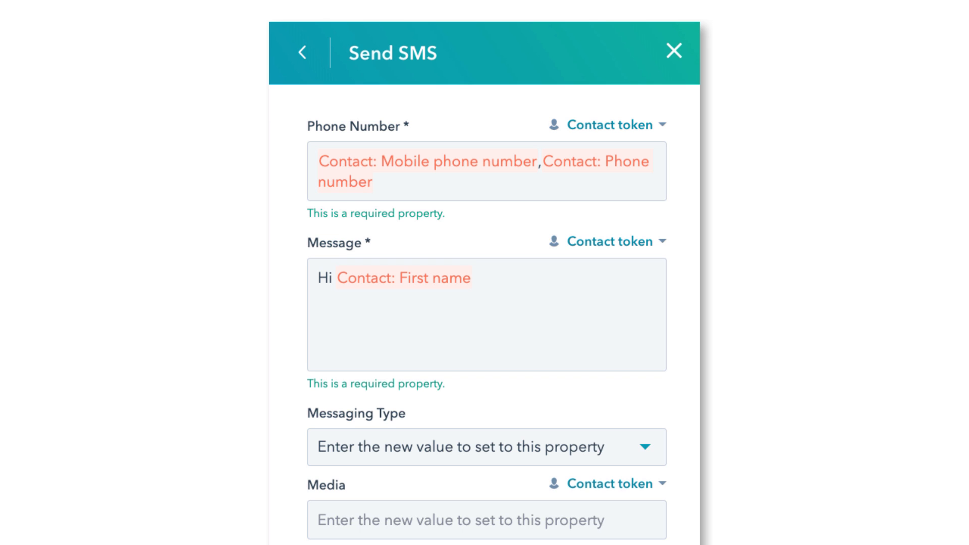
{"action": "key", "text": "ctrl+v"}
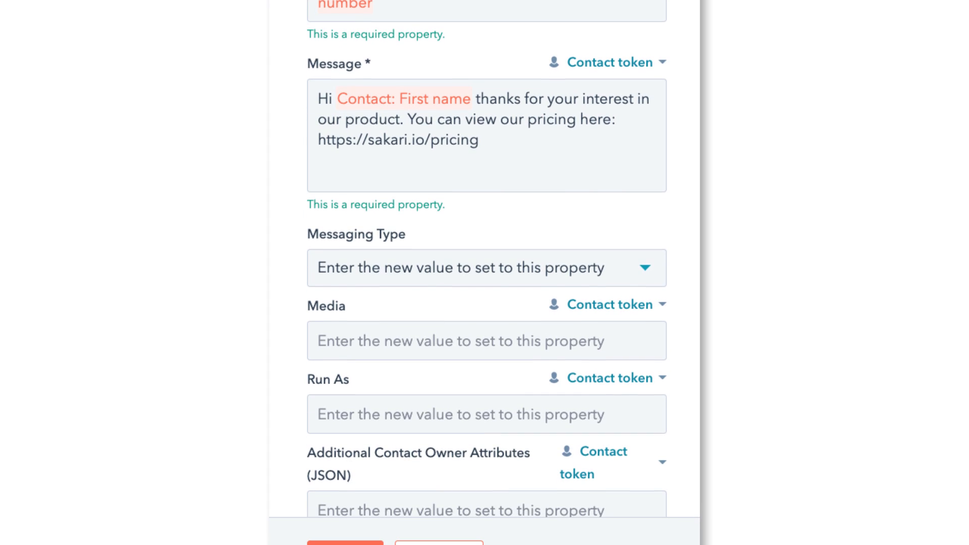
Step: Choose Marketing as the messaging type and replace it with Transactional
{"action": "left_click", "coordinate": [627, 279]}
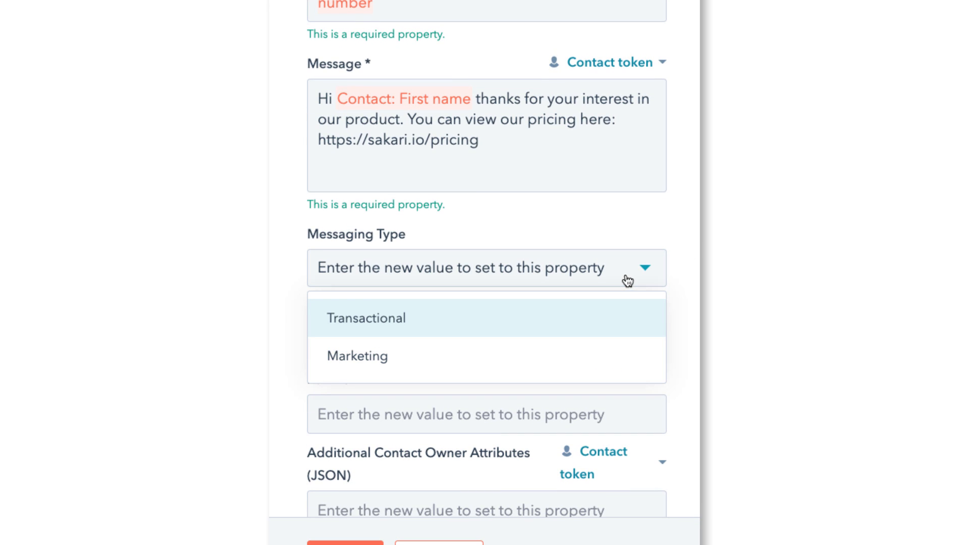
{"action": "left_click", "coordinate": [566, 354]}
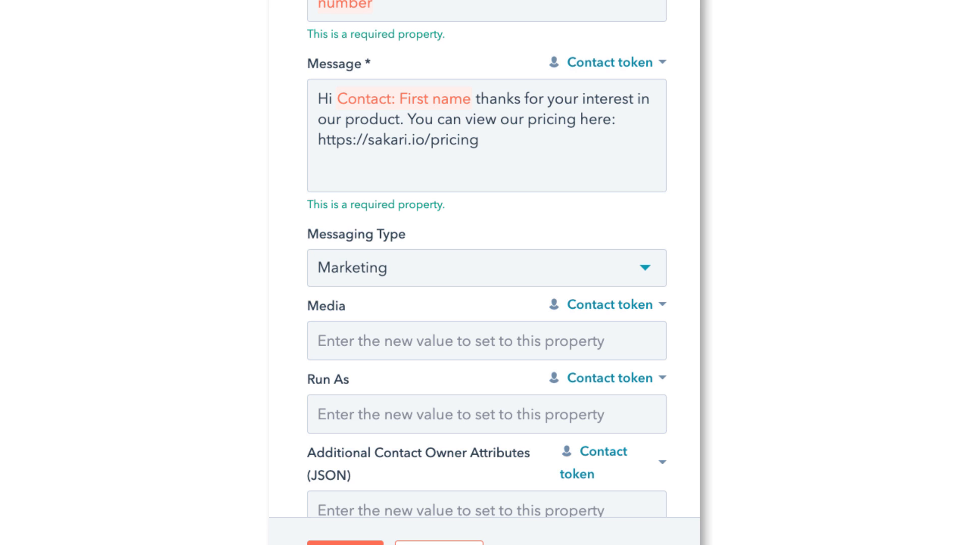
{"action": "left_click", "coordinate": [606, 277]}
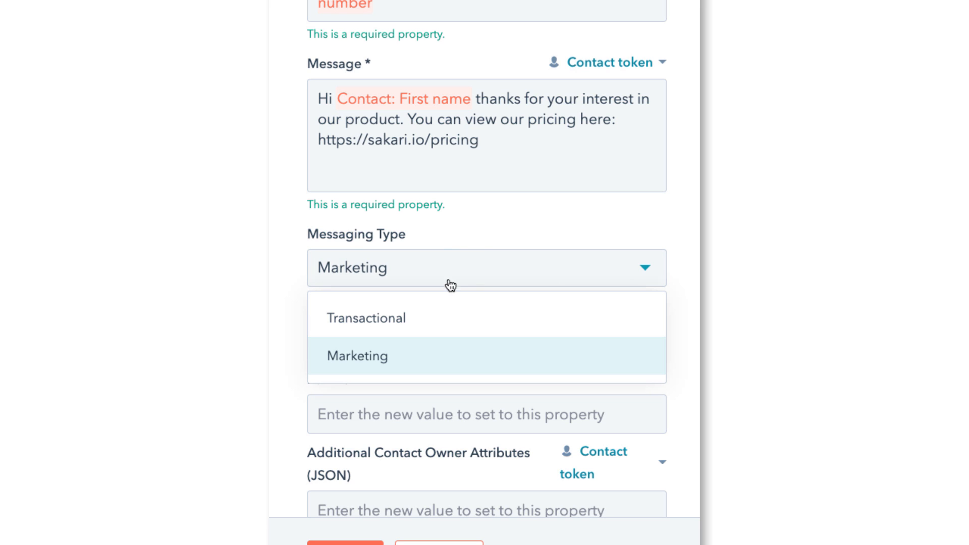
{"action": "left_click", "coordinate": [435, 314]}
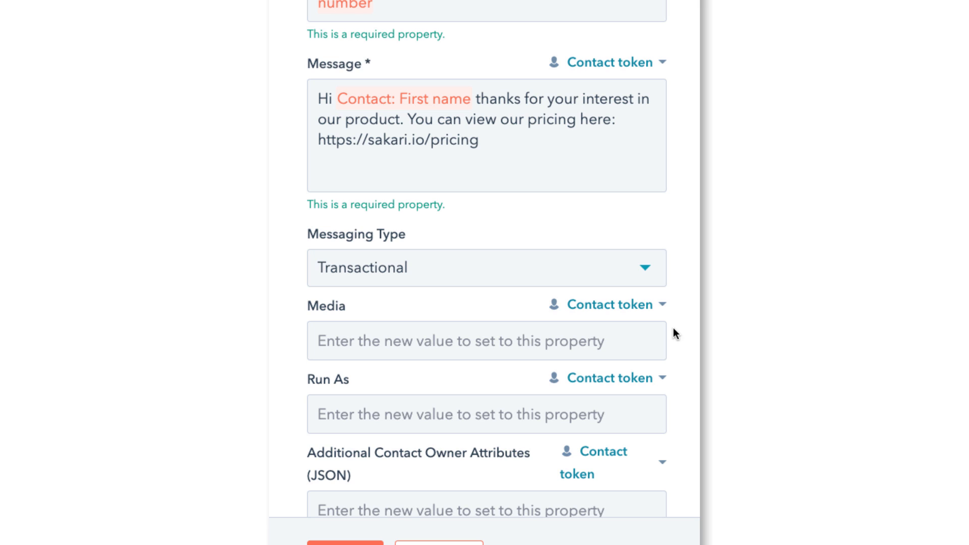
{"action": "scroll", "coordinate": [676, 332], "scroll_direction": "down", "scroll_amount": 3}
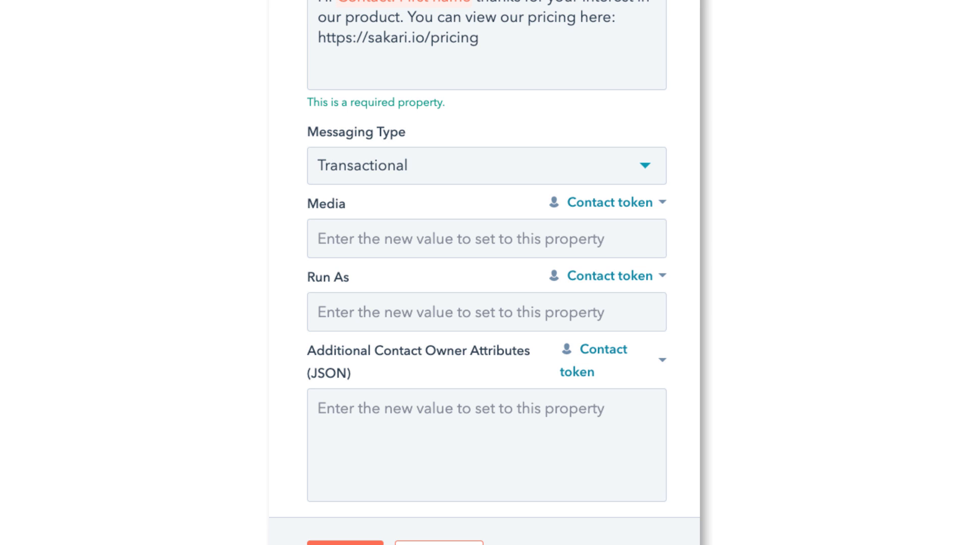
{"action": "left_click", "coordinate": [486, 238]}
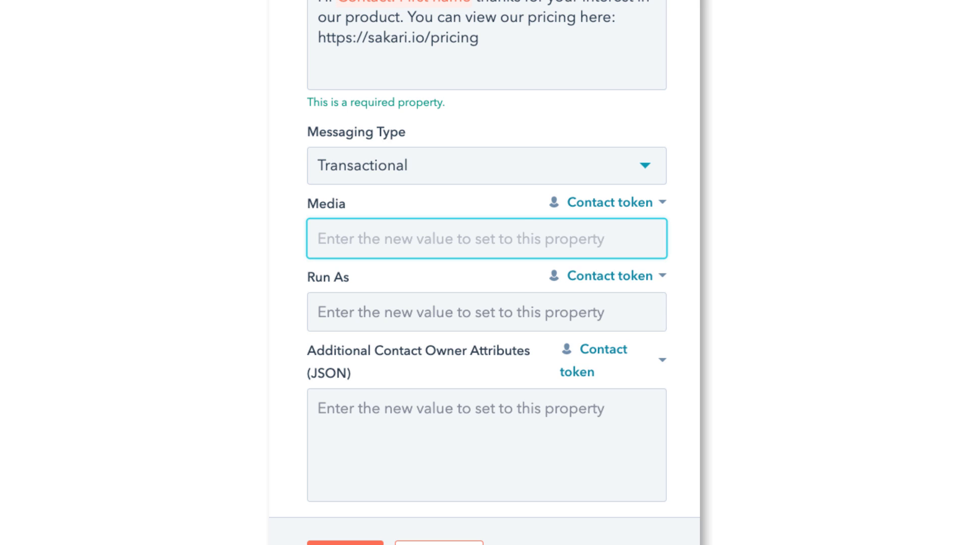
{"action": "type", "text": "https://sakari.io/wp-content/uploads/sakari-logo-350x100.png"}
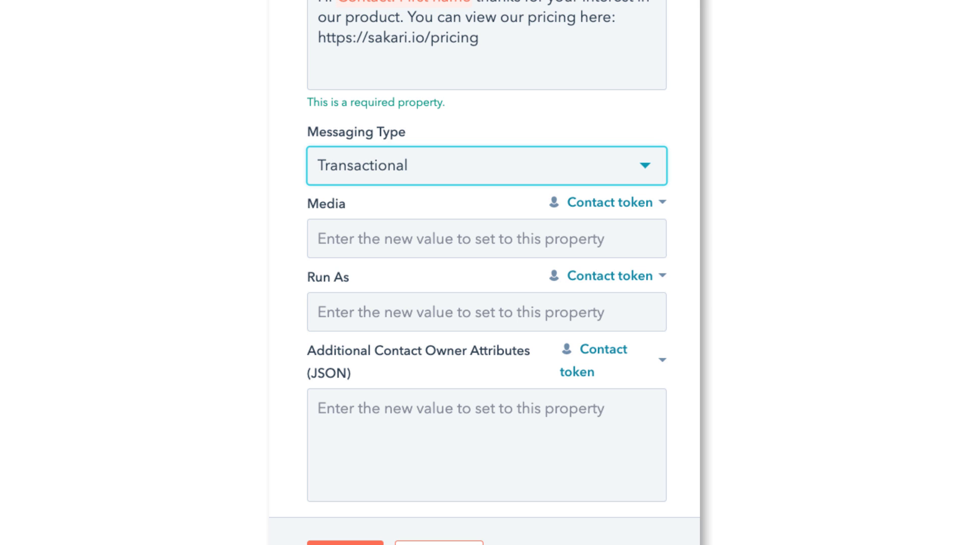
{"action": "left_click", "coordinate": [616, 203]}
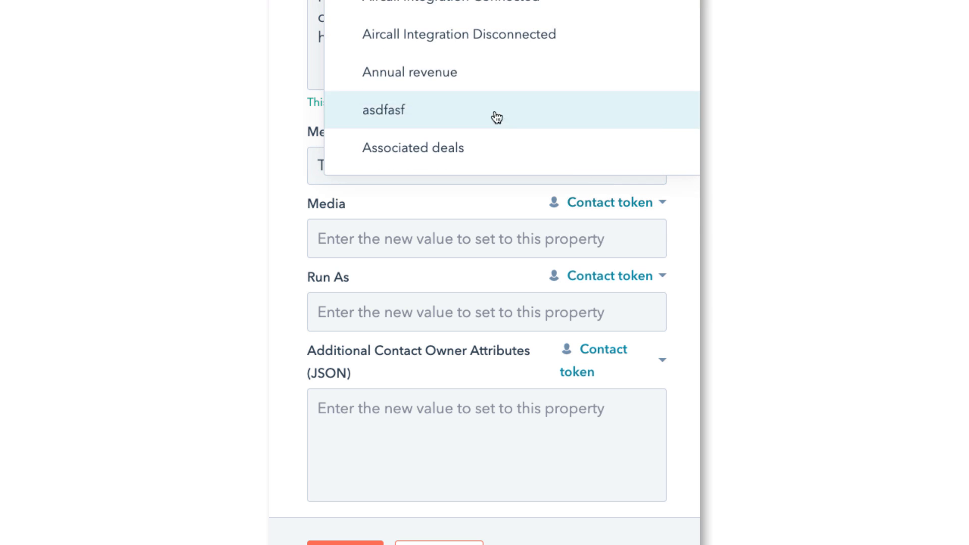
{"action": "type", "text": "mms"}
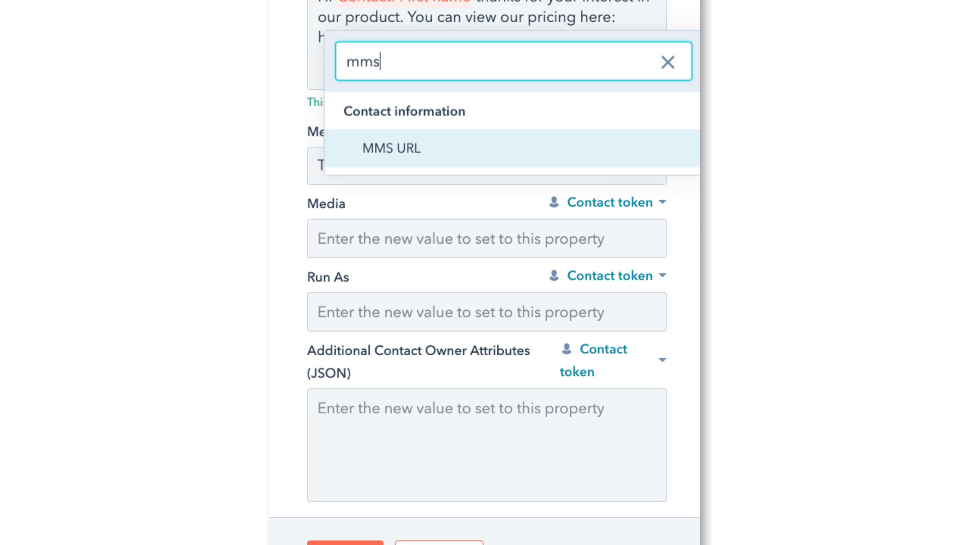
{"action": "left_click", "coordinate": [386, 150]}
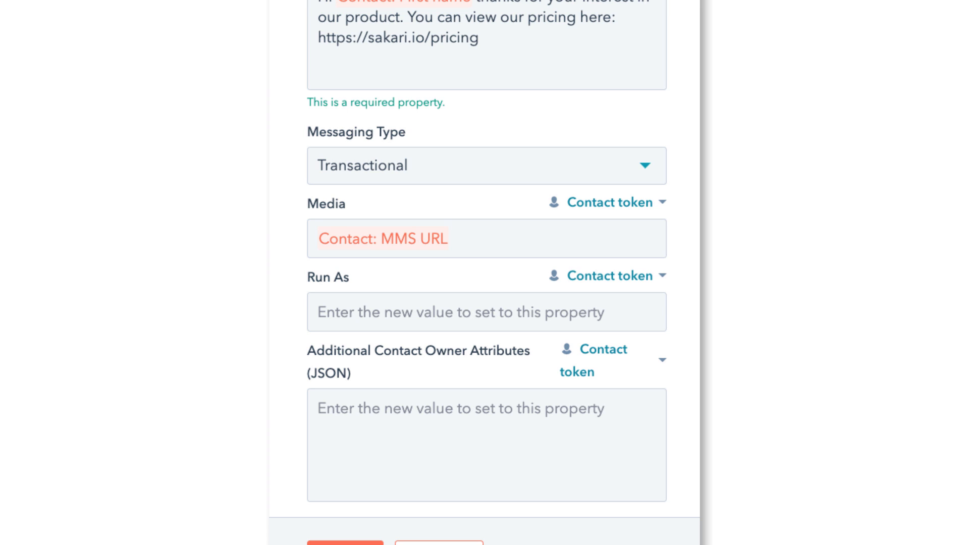
Step: Insert the Contact owner contact token in the Run As field
{"action": "left_click", "coordinate": [634, 275]}
{"action": "left_click", "coordinate": [633, 277]}
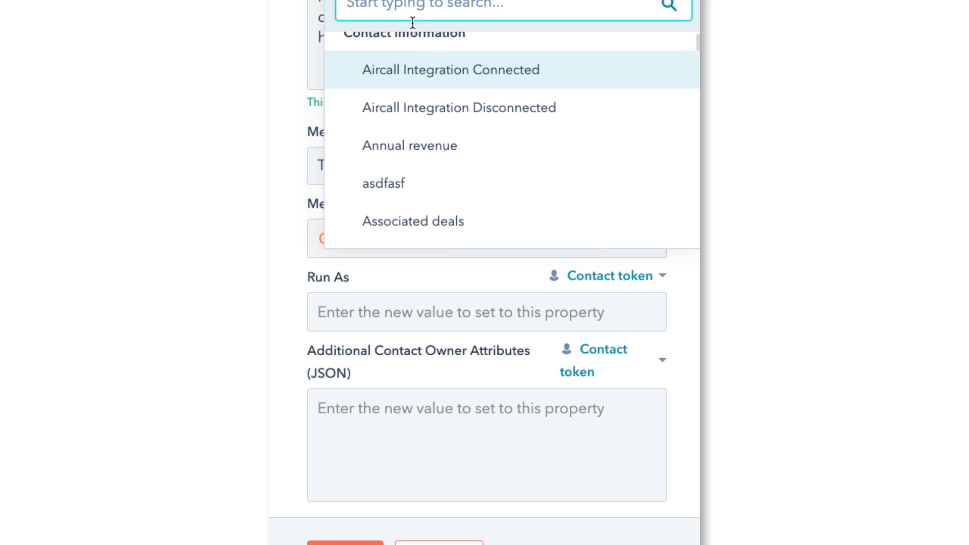
{"action": "type", "text": "ct: Contact"}
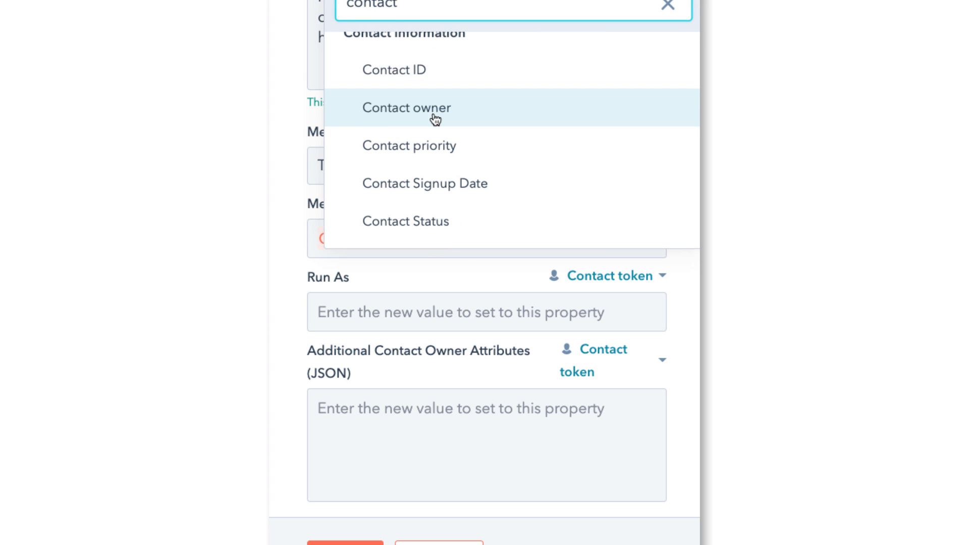
{"action": "left_click", "coordinate": [434, 117]}
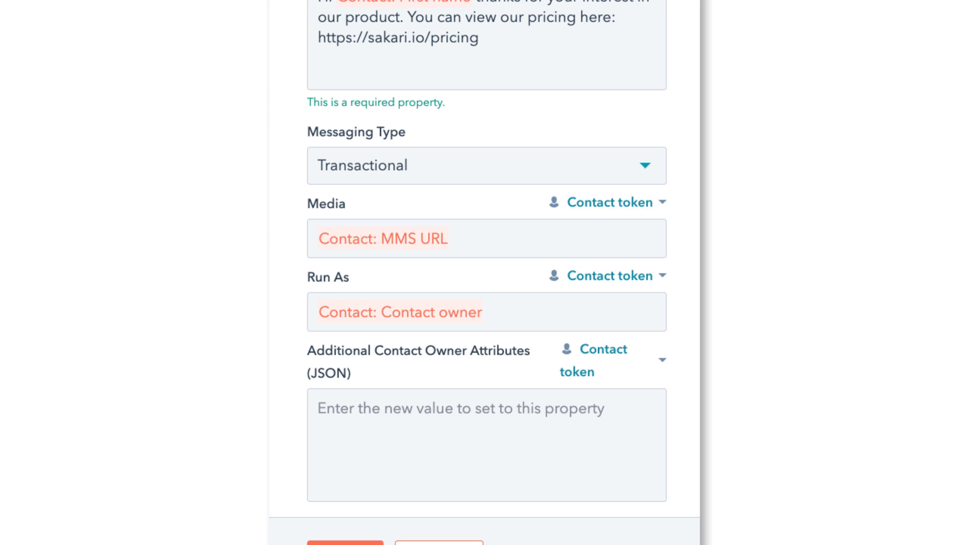
Step: Replace the Run As value with "Customer Service" and save the Send SMS action
{"action": "left_click", "coordinate": [548, 310]}
{"action": "key", "text": "ctrl+a"}
{"action": "key", "text": "BackSpace"}
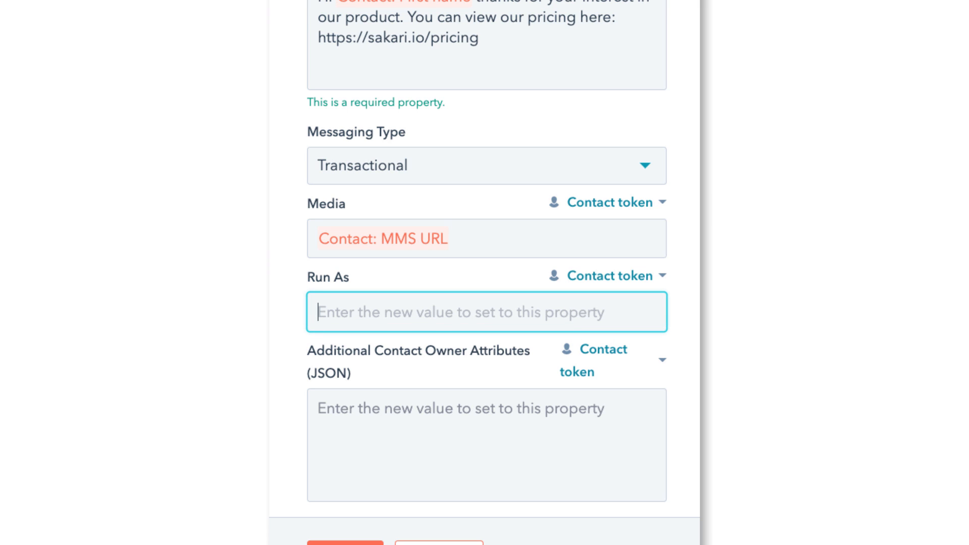
{"action": "type", "text": "Customer Service"}
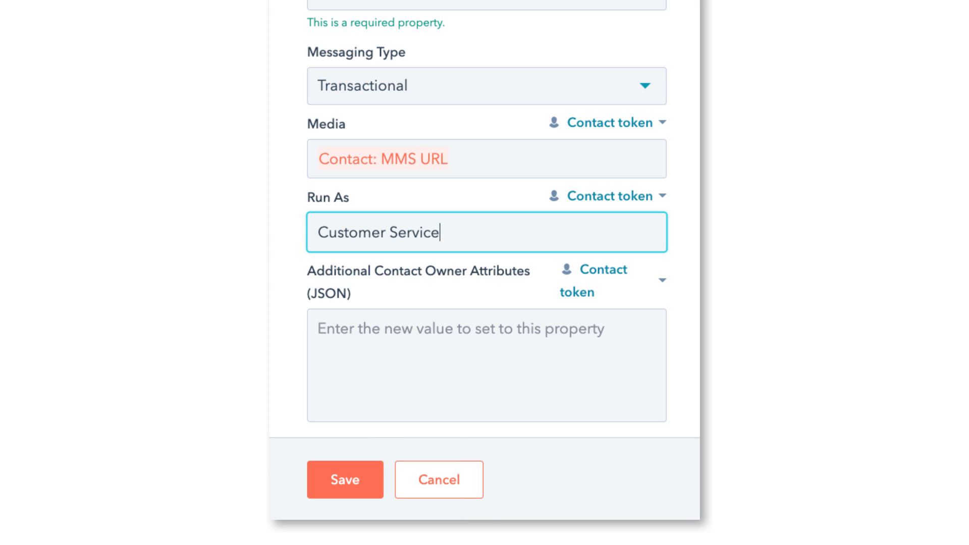
{"action": "left_click", "coordinate": [345, 479]}
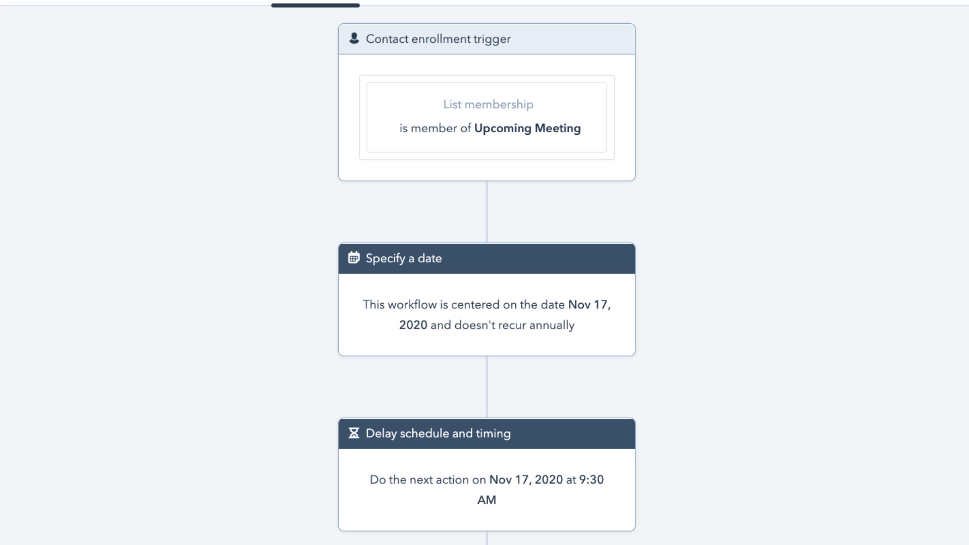
Step: Review the actions of the Upcoming Meeting workflow and open the Send SMS action in the Pizza Auto-Responder workflow
{"action": "scroll", "coordinate": [486, 278], "scroll_direction": "down", "scroll_amount": 5}
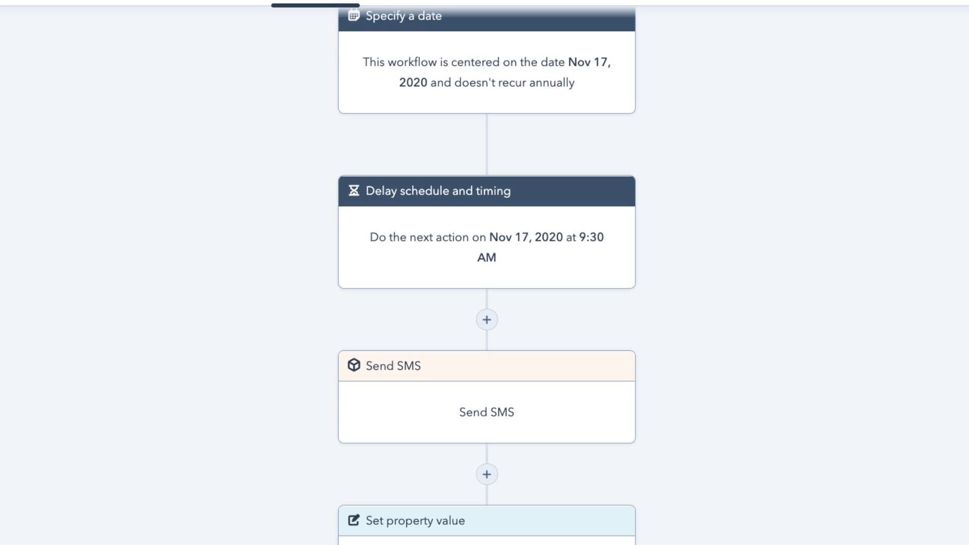
{"action": "scroll", "coordinate": [487, 277], "scroll_direction": "up", "scroll_amount": 1}
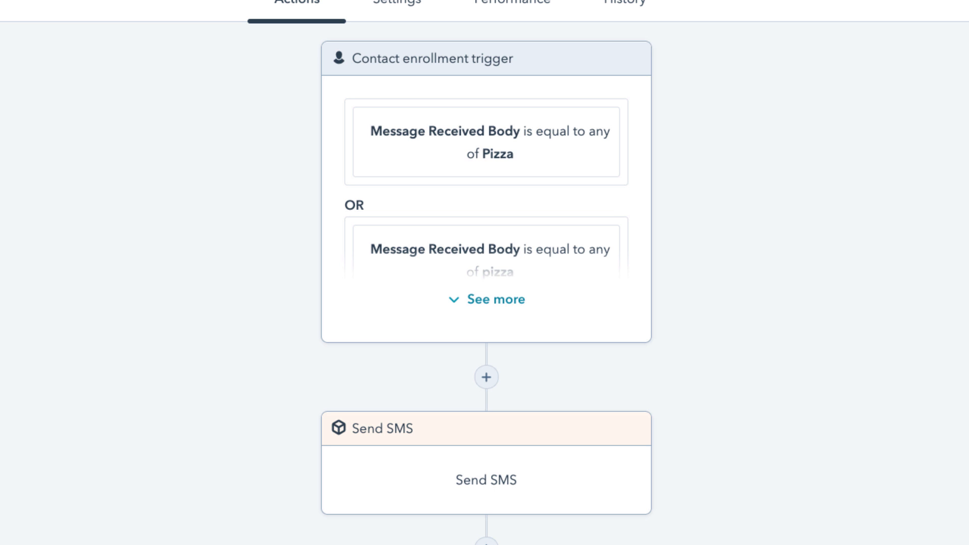
{"action": "left_click", "coordinate": [598, 480]}
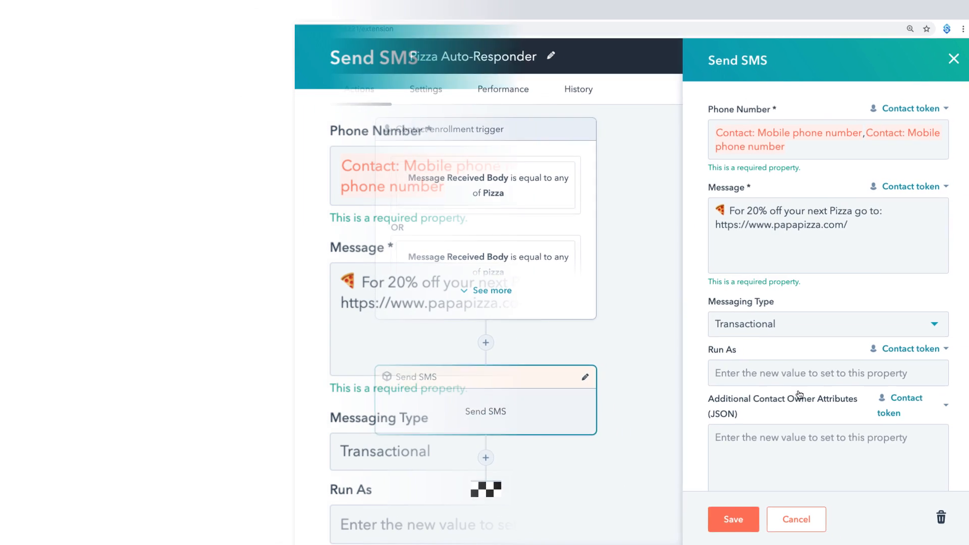